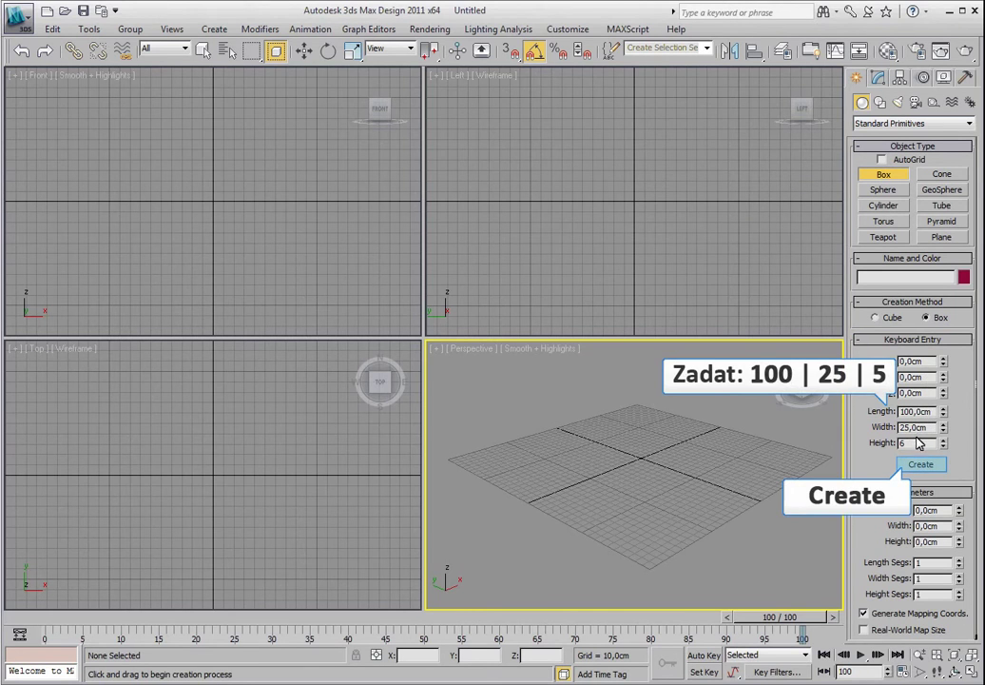
Create a box 100 cm long, 25 cm wide and 6 cm high, and rotate it -90° about Z in the top view
click(920, 464)
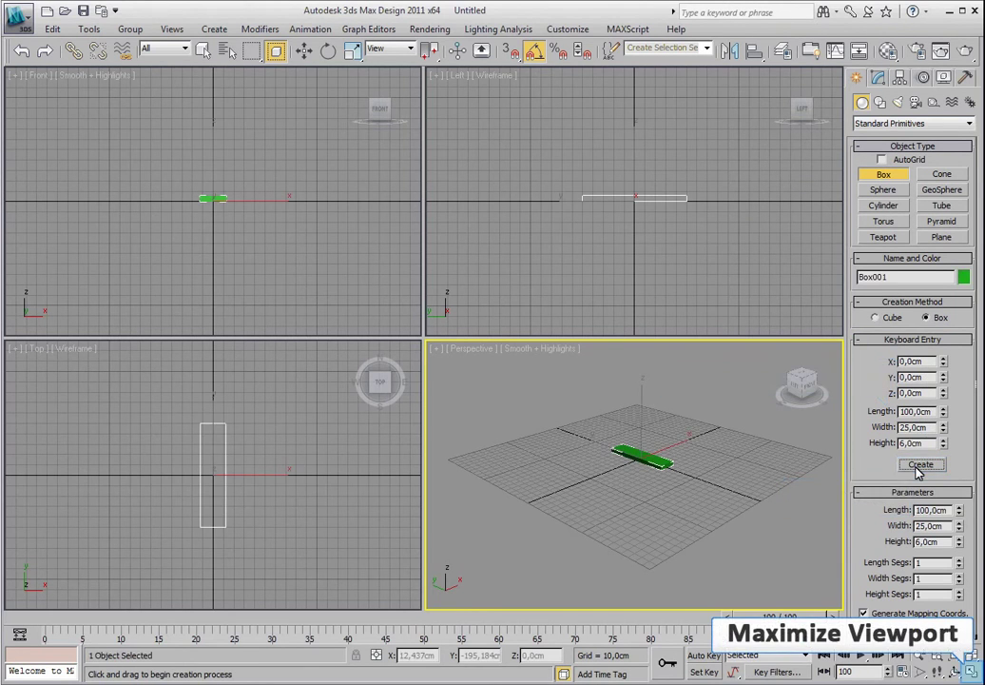
click(970, 670)
key(t)
key(e)
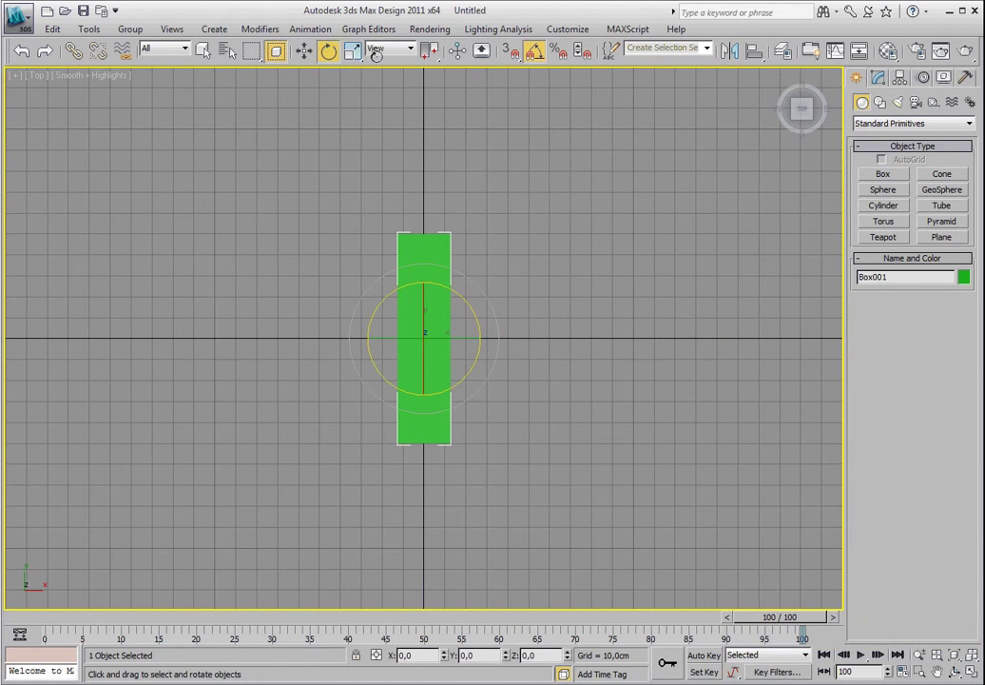
drag(455, 292, 473, 419)
Move the box along the X axis to X = 200 cm
key(w)
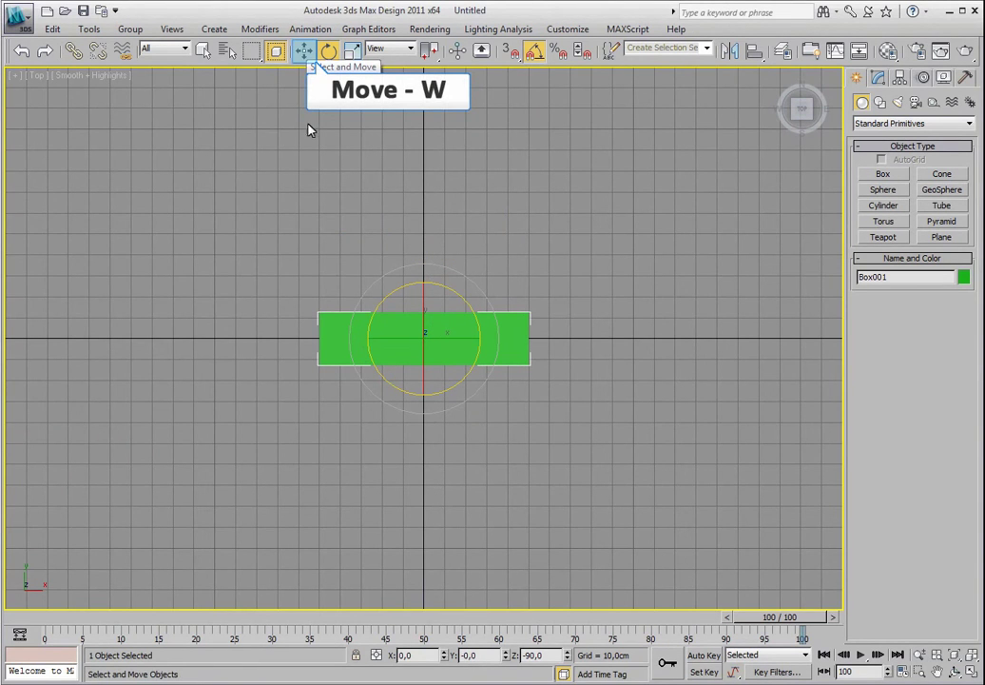
key(w)
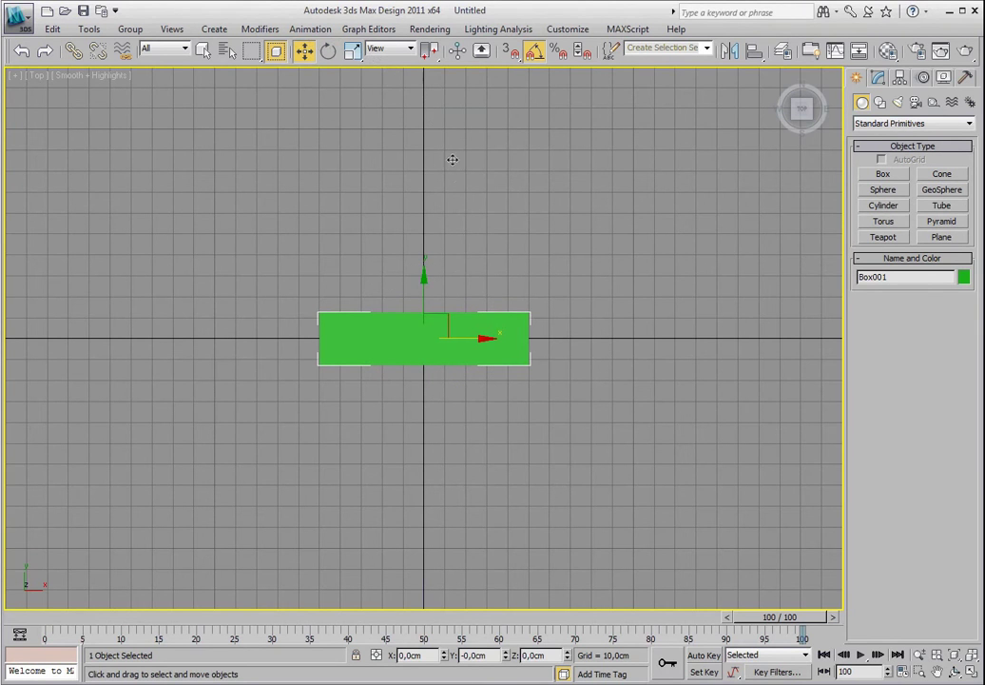
drag(477, 338, 770, 369)
double_click(419, 655)
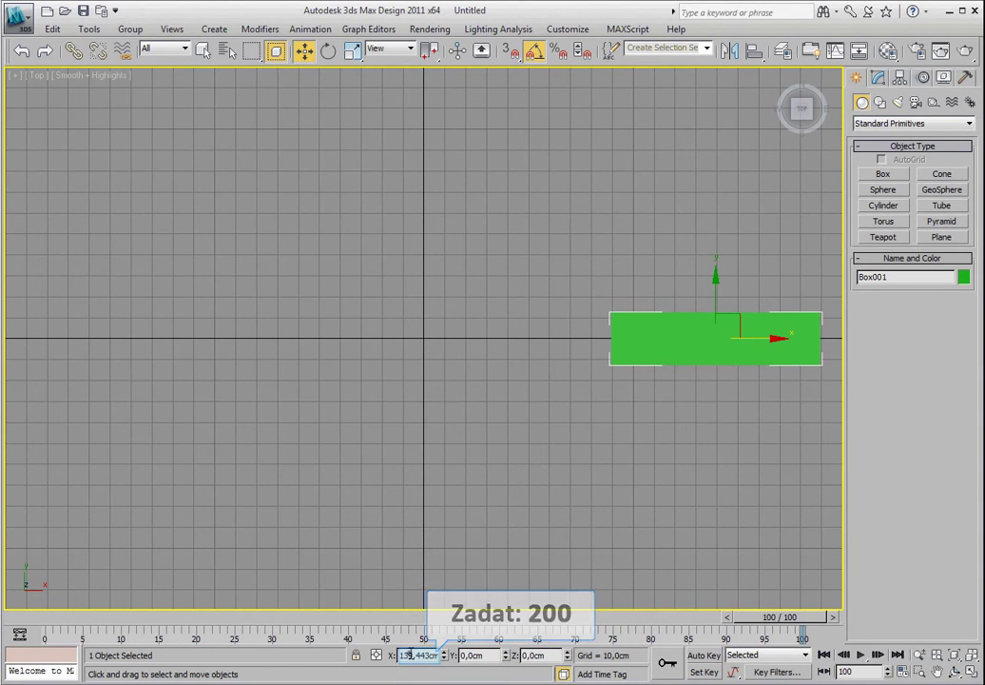
text(200)
key(Return)
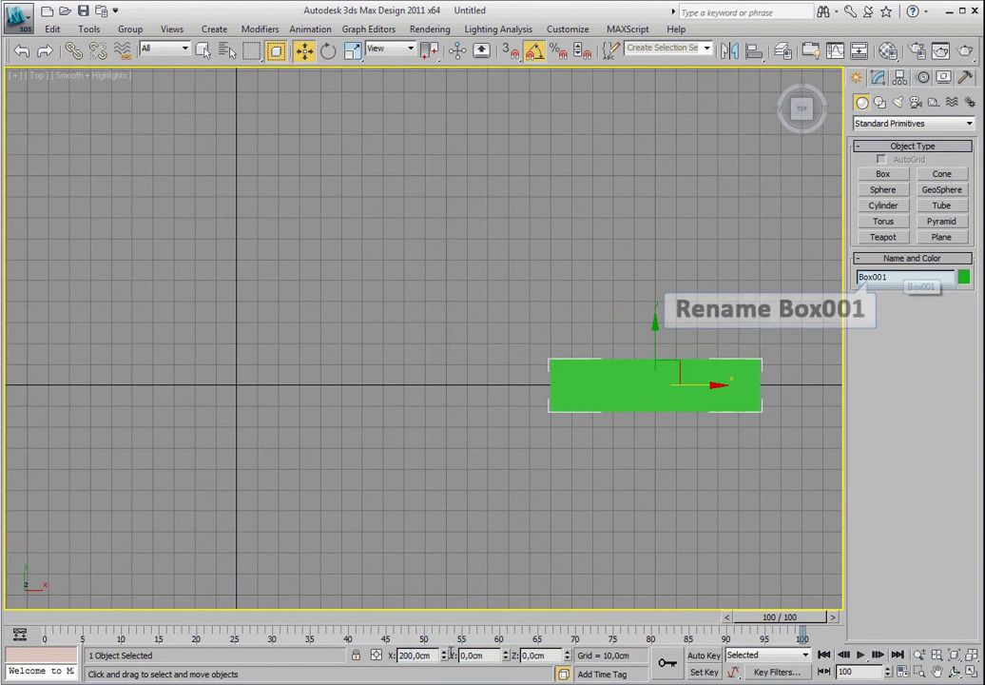
Rename the box to Schod 001 and set its object color to orange-brown
click(903, 277)
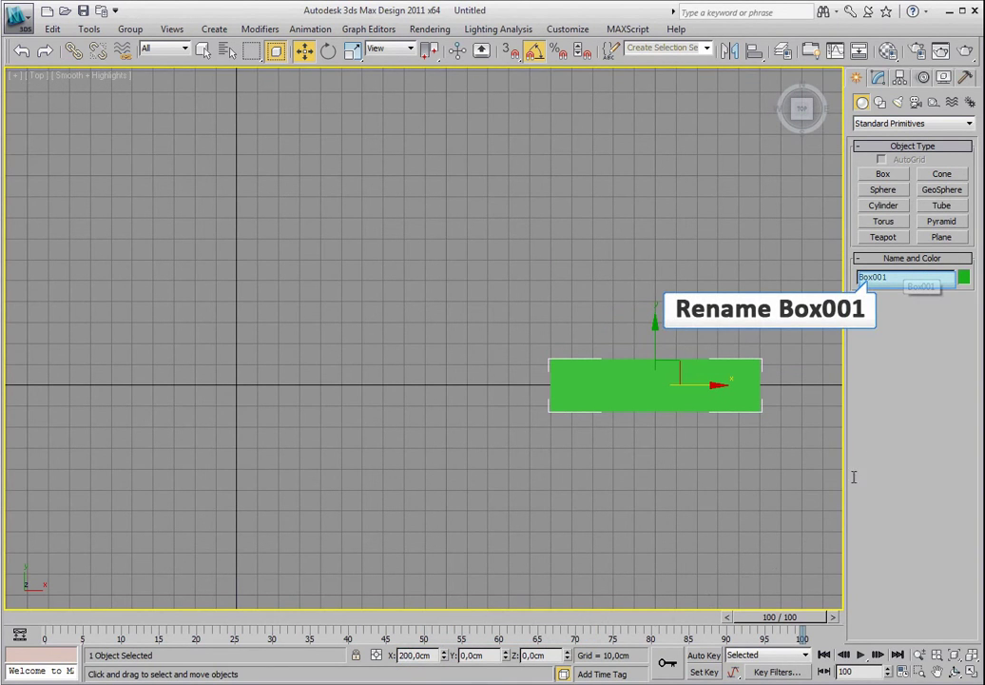
drag(887, 277, 867, 278)
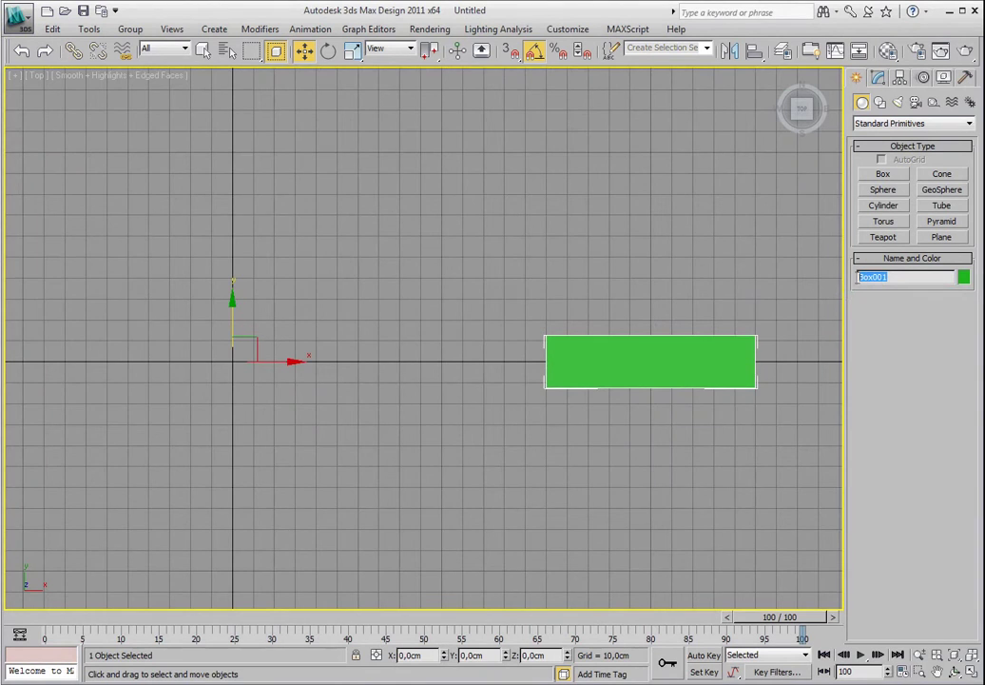
text(Schod 001)
click(965, 277)
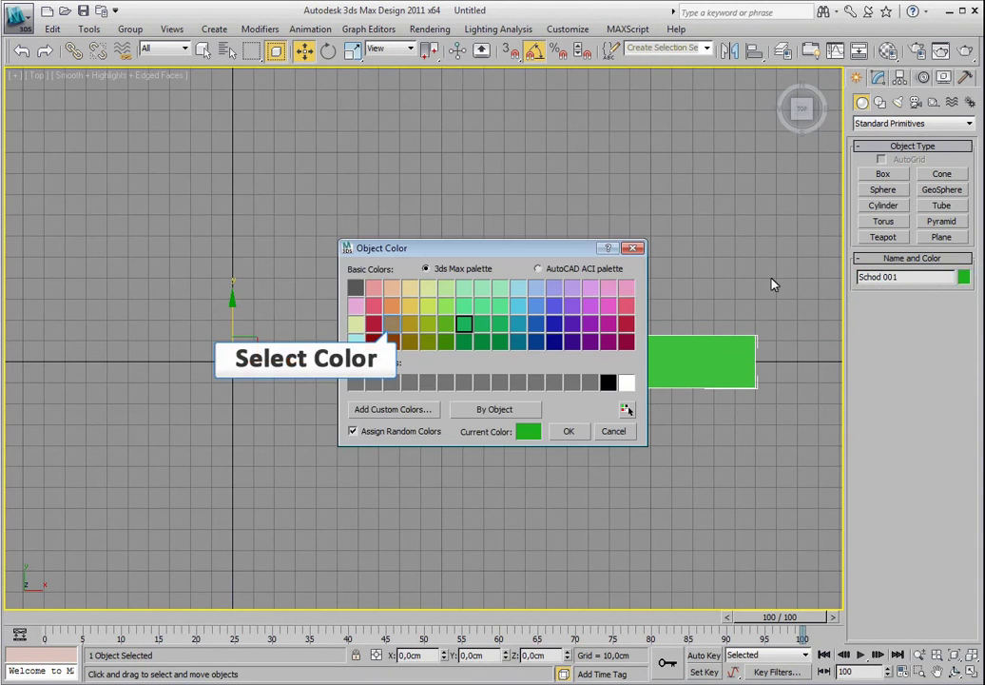
click(396, 321)
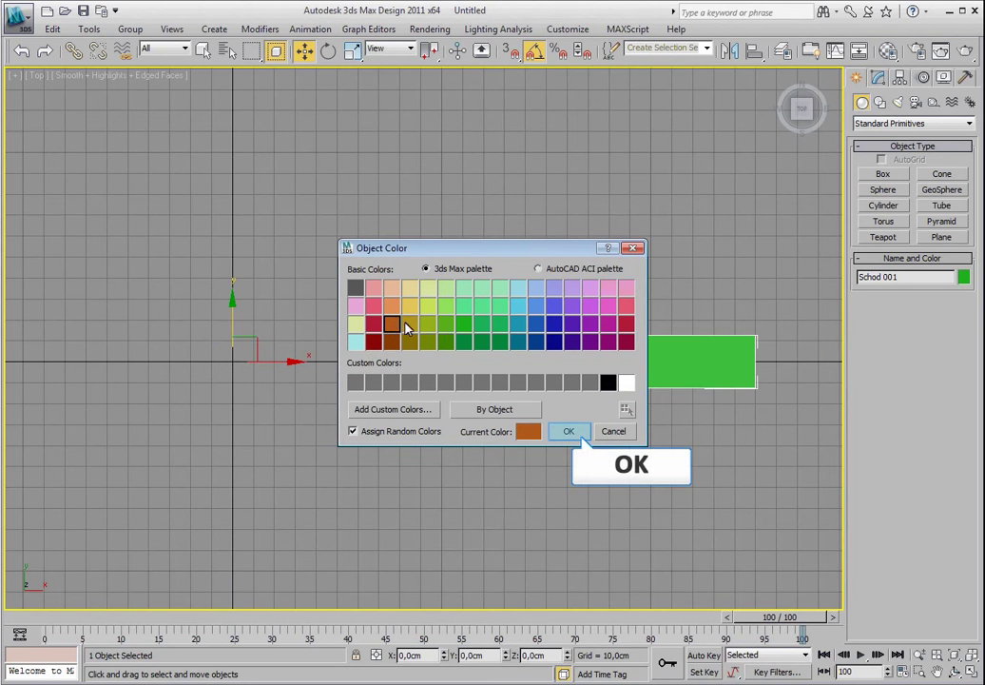
click(568, 430)
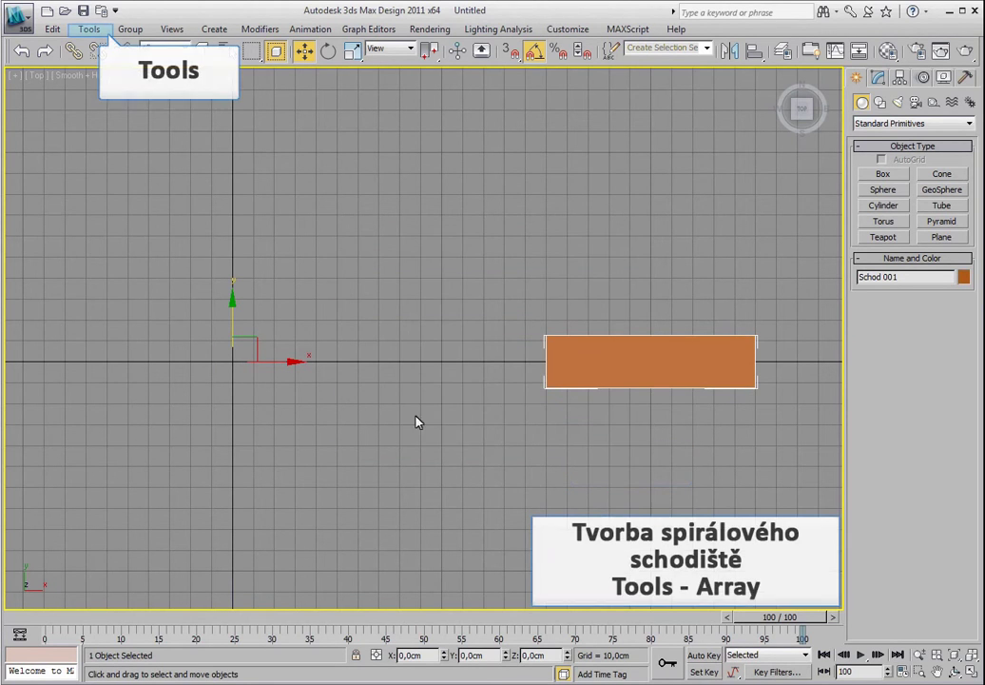
Start an Array of the stair tread as a 1D array of 25 Instance objects
click(89, 29)
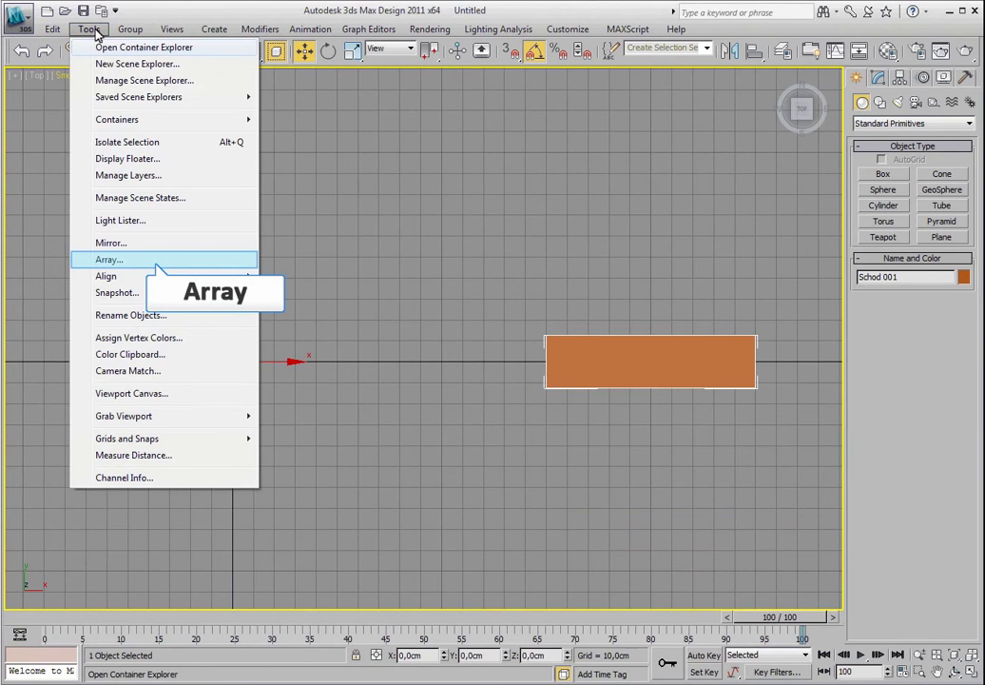
click(129, 261)
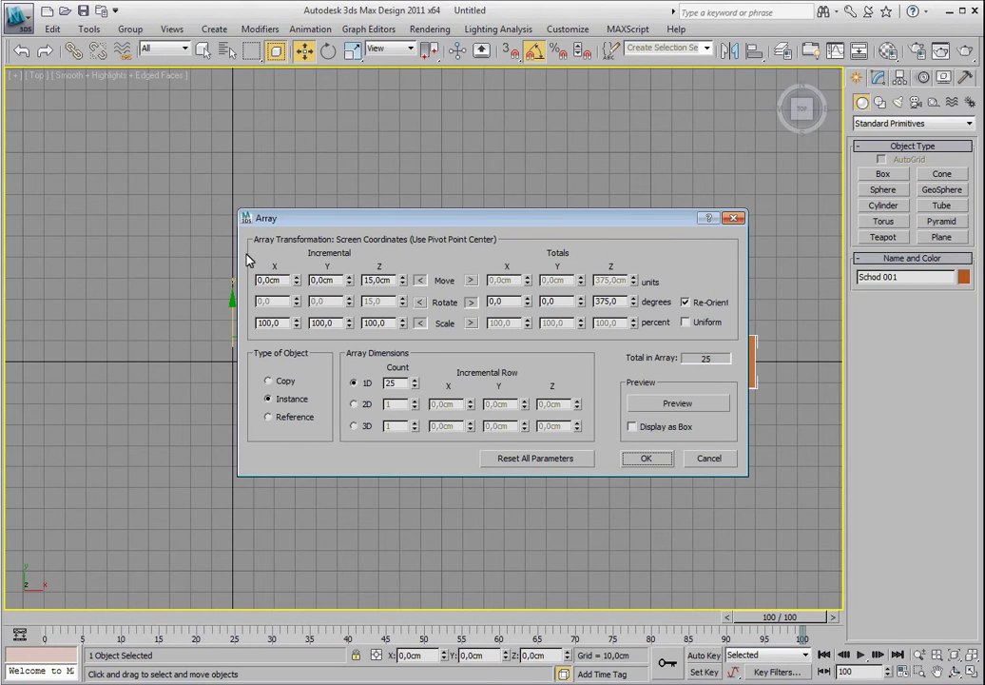
drag(414, 225, 198, 92)
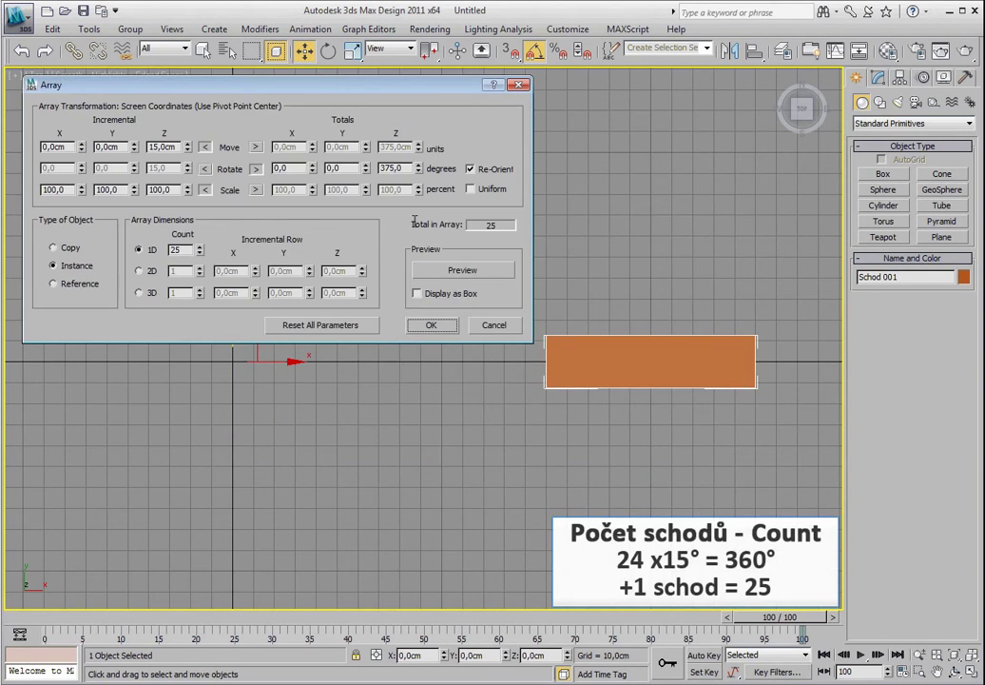
double_click(181, 250)
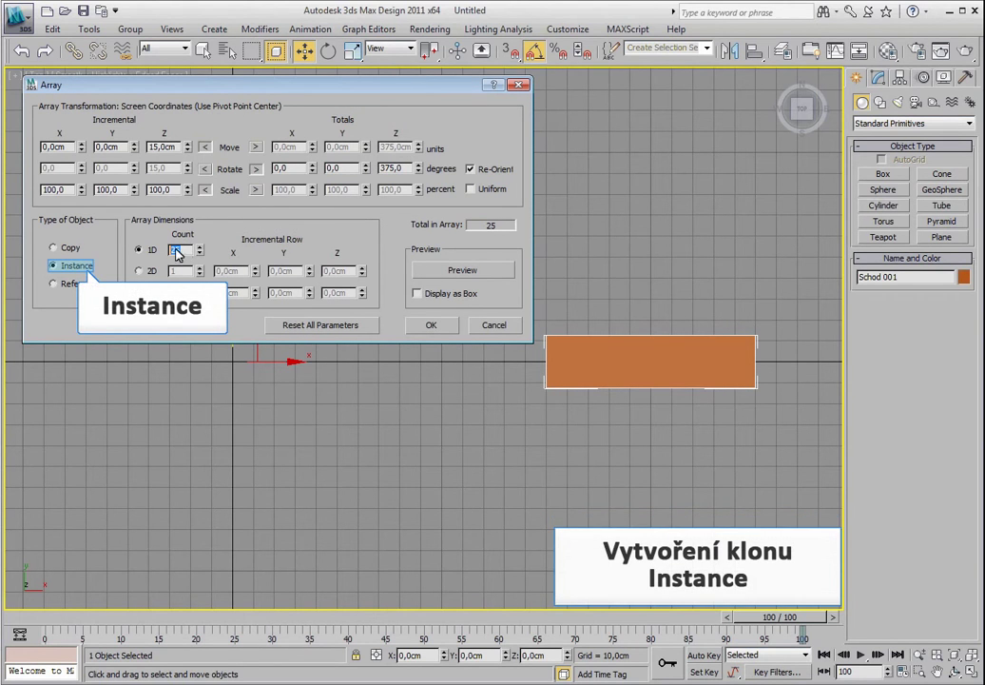
click(55, 266)
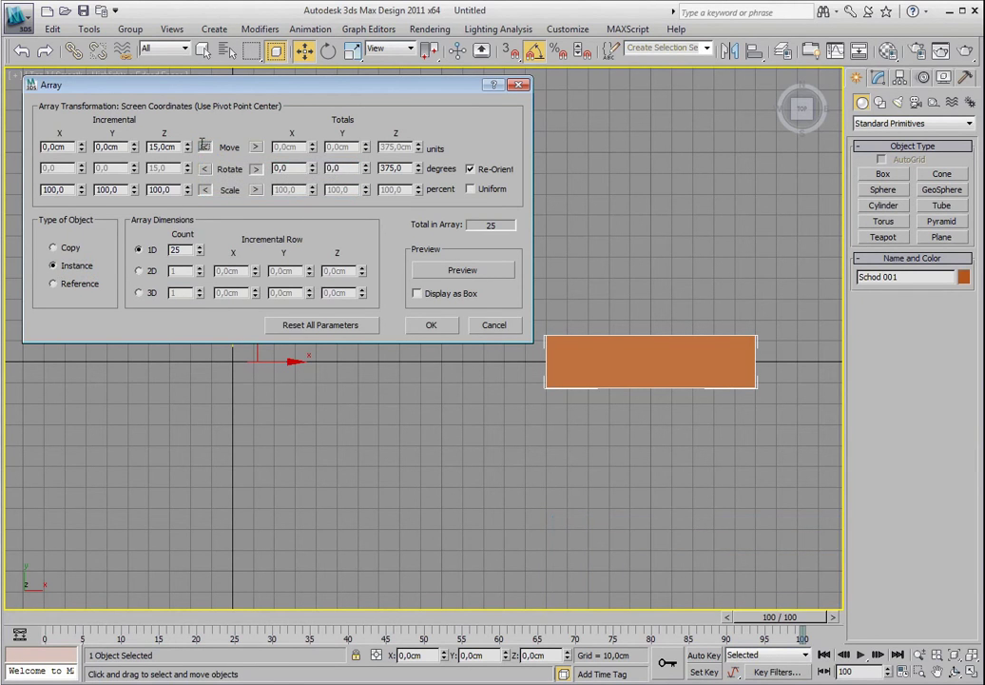
Use a 15 cm incremental Z move and a 375° total Z rotation for the array, preview it and generate the spiral treads
double_click(181, 147)
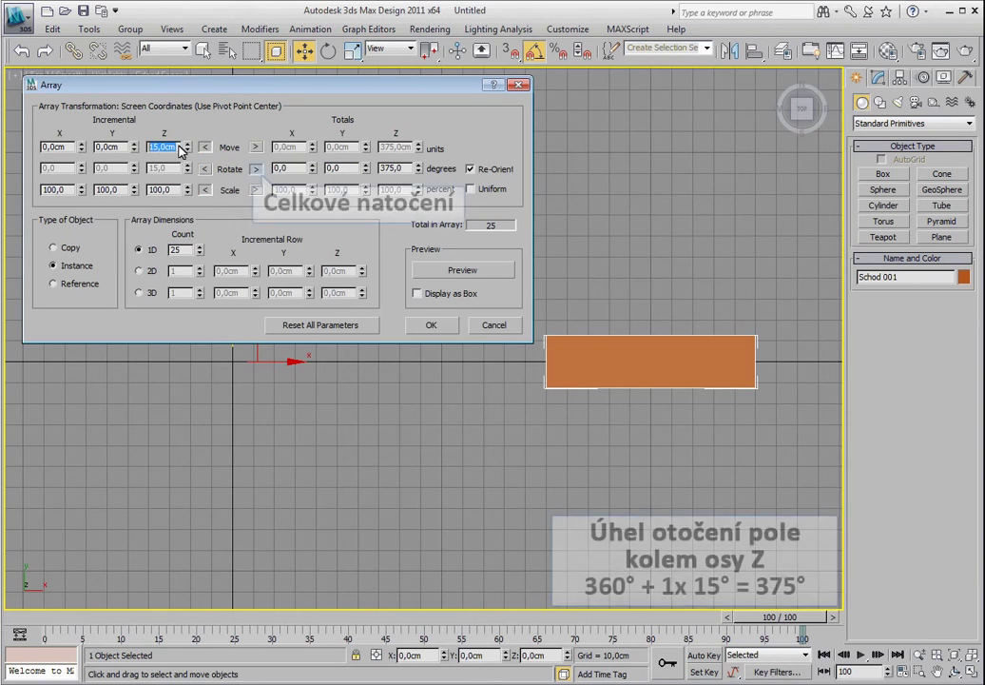
click(254, 170)
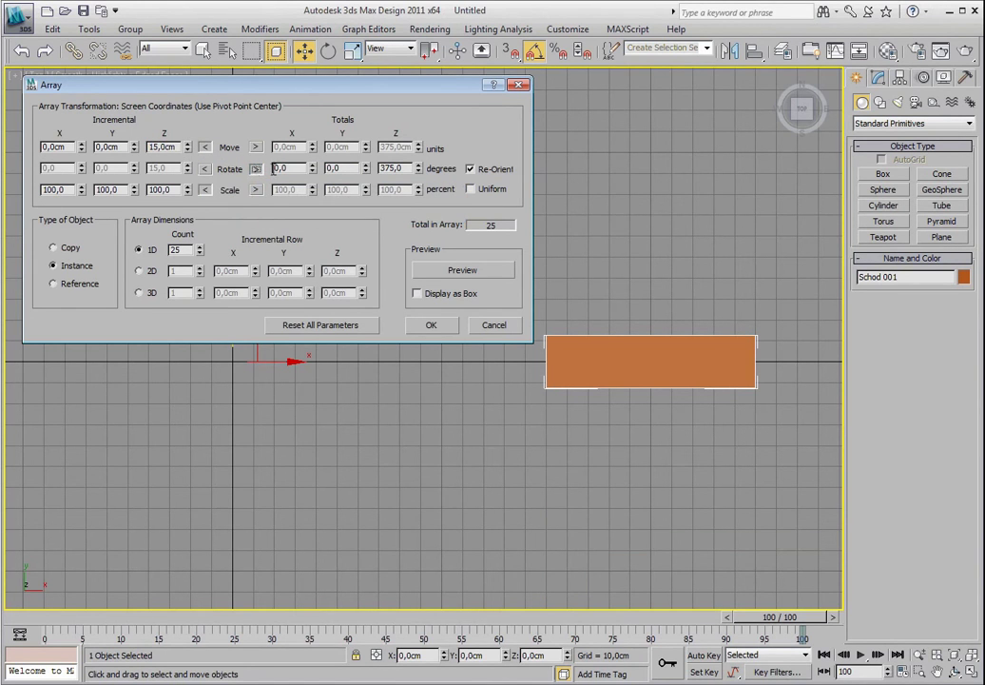
double_click(407, 169)
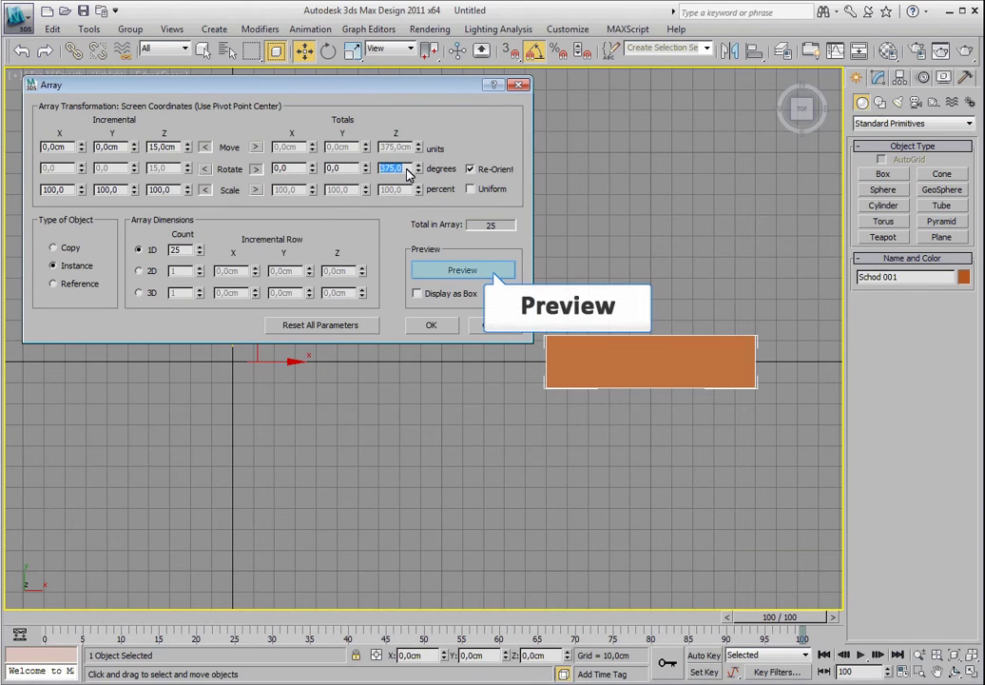
click(468, 272)
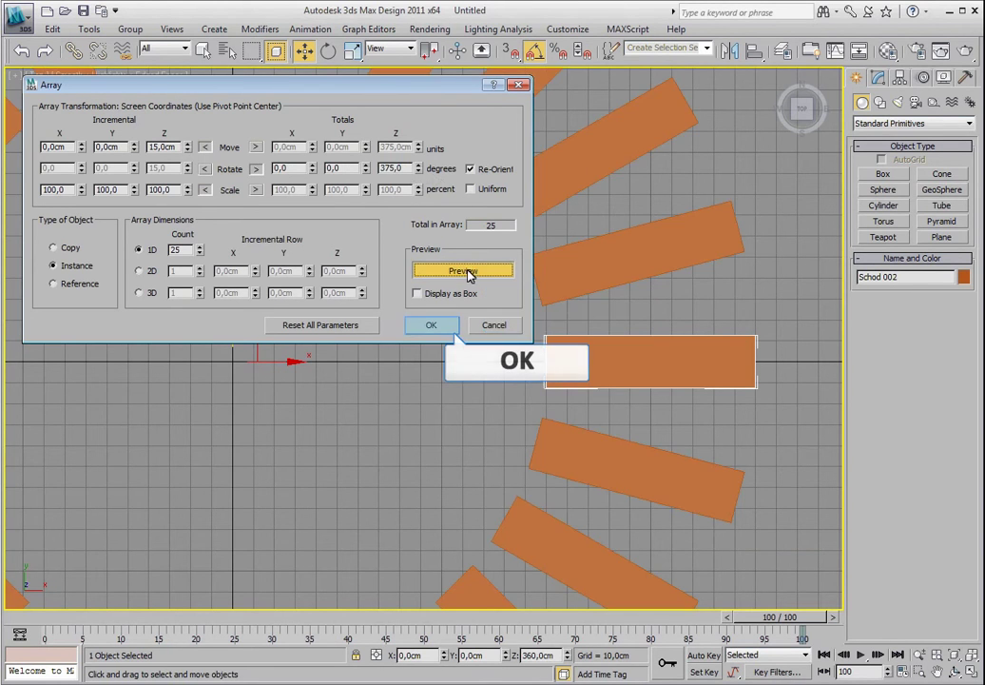
click(440, 325)
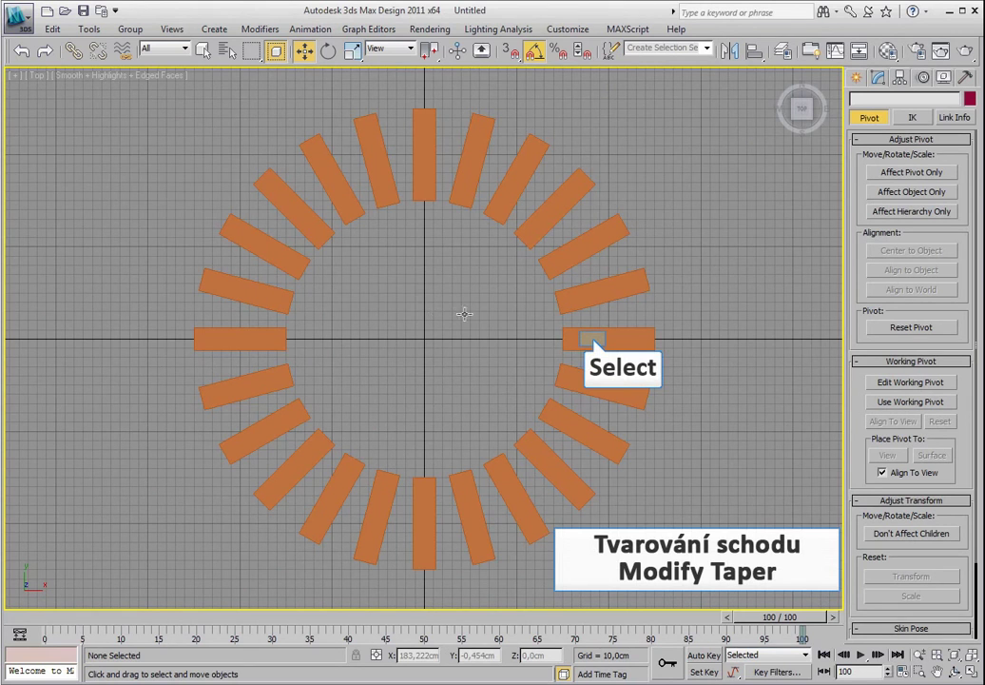
Apply a Taper modifier to the tread on the positive X axis with primary axis Y, effect X, amount 0,25 and curve -0,3
click(567, 324)
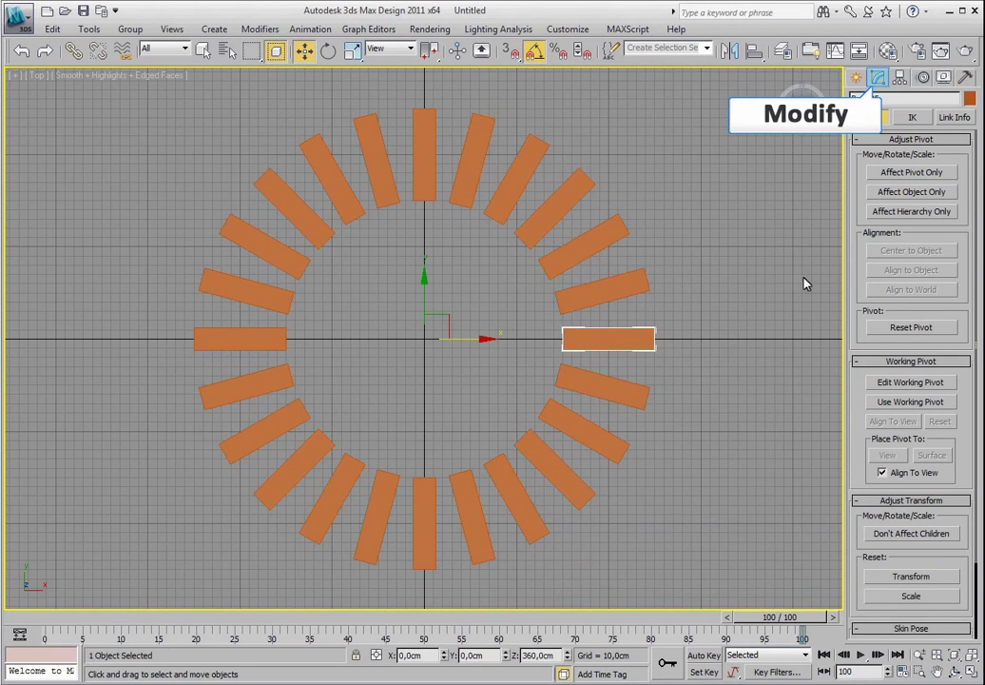
click(879, 80)
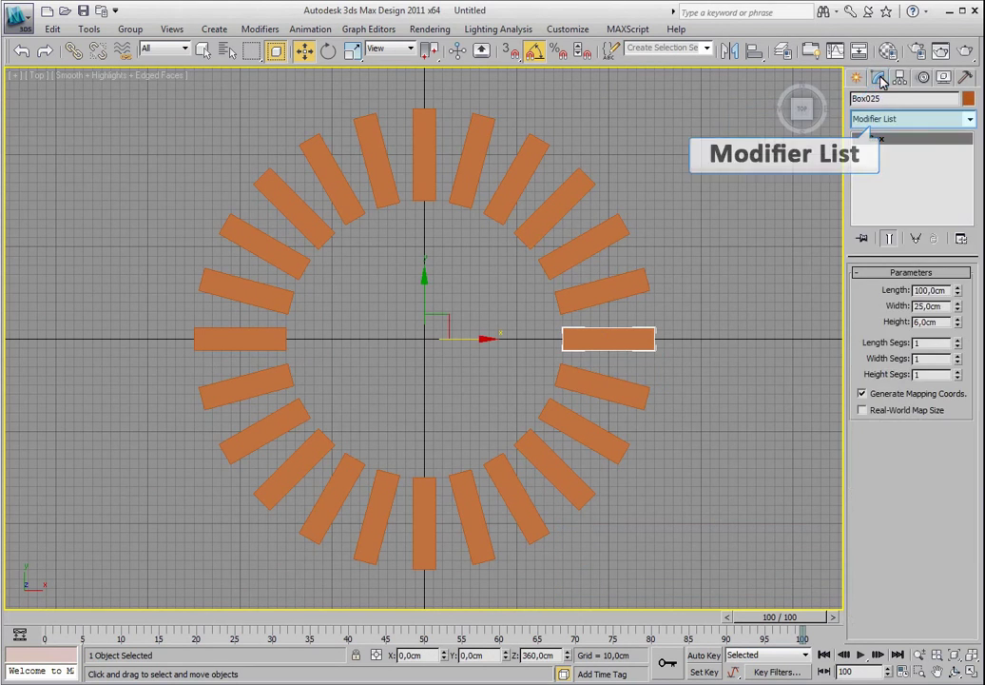
click(894, 119)
key(t)
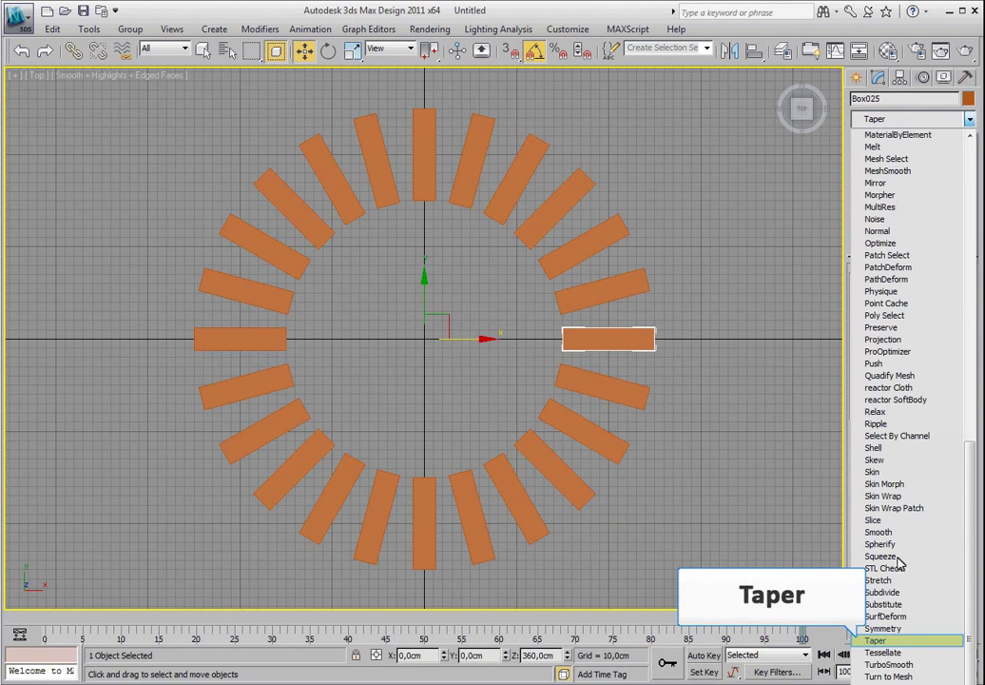
click(900, 641)
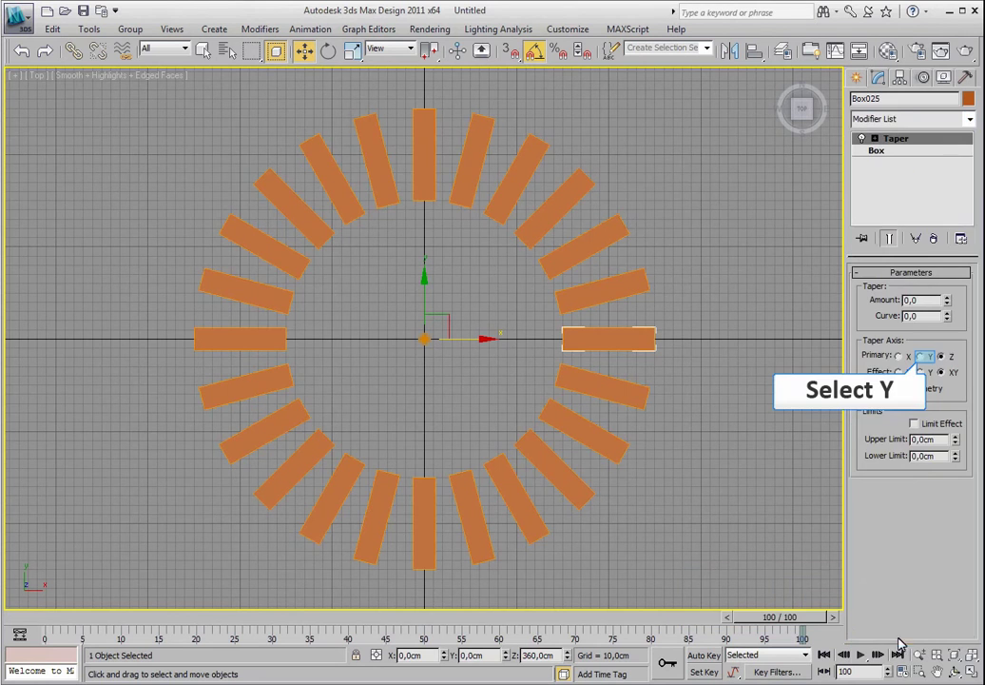
click(921, 359)
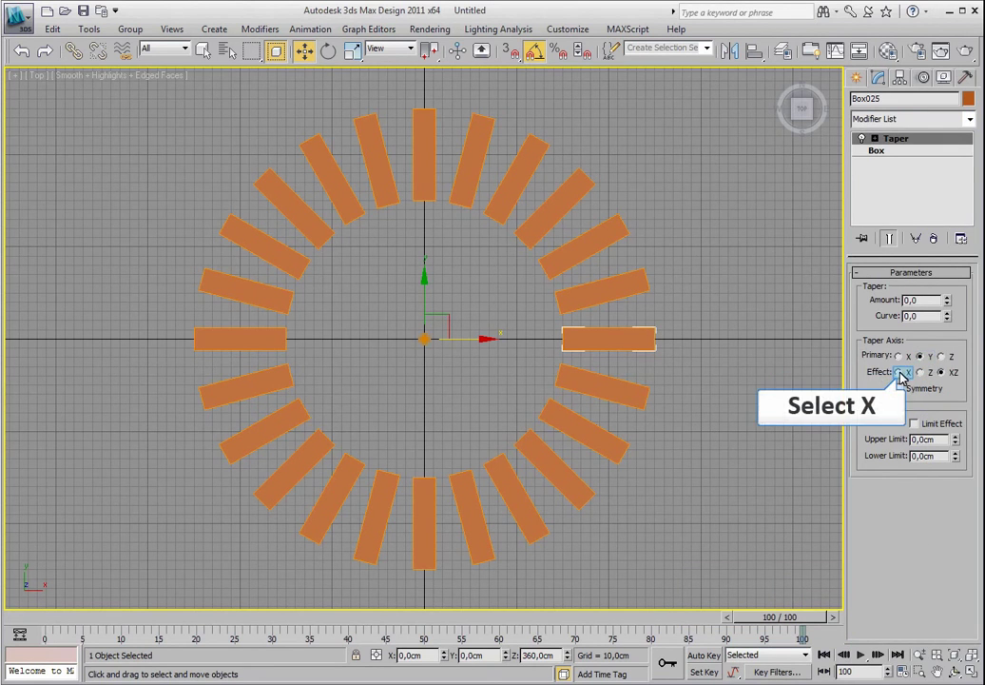
click(898, 372)
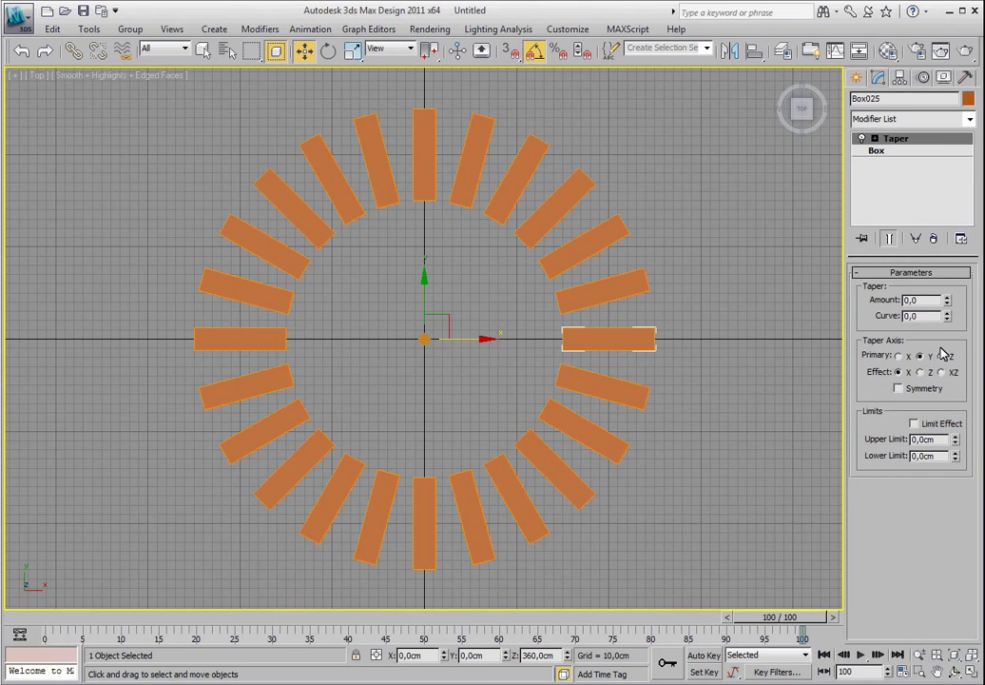
drag(949, 301, 950, 302)
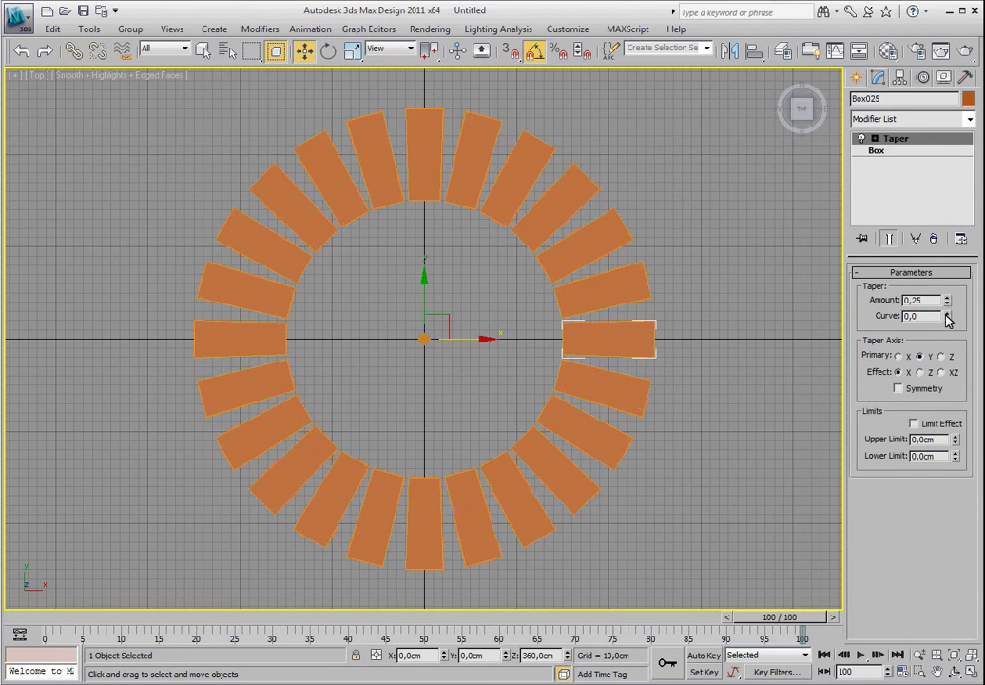
drag(947, 320, 947, 331)
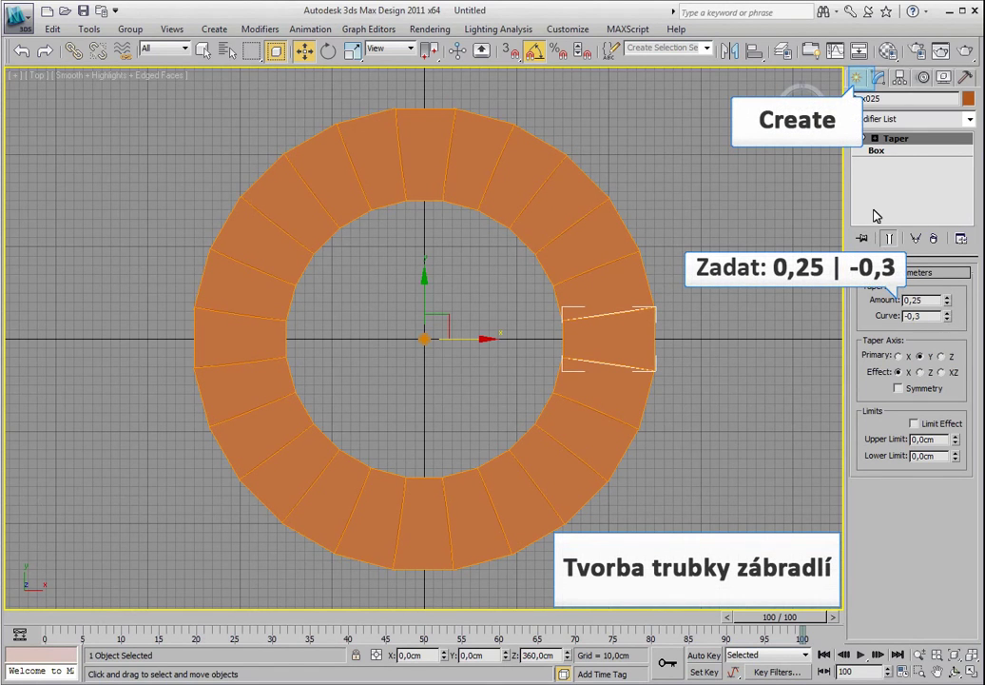
Create a cylinder at the origin with a 2 cm radius and a 75 cm height for the railing post
click(866, 80)
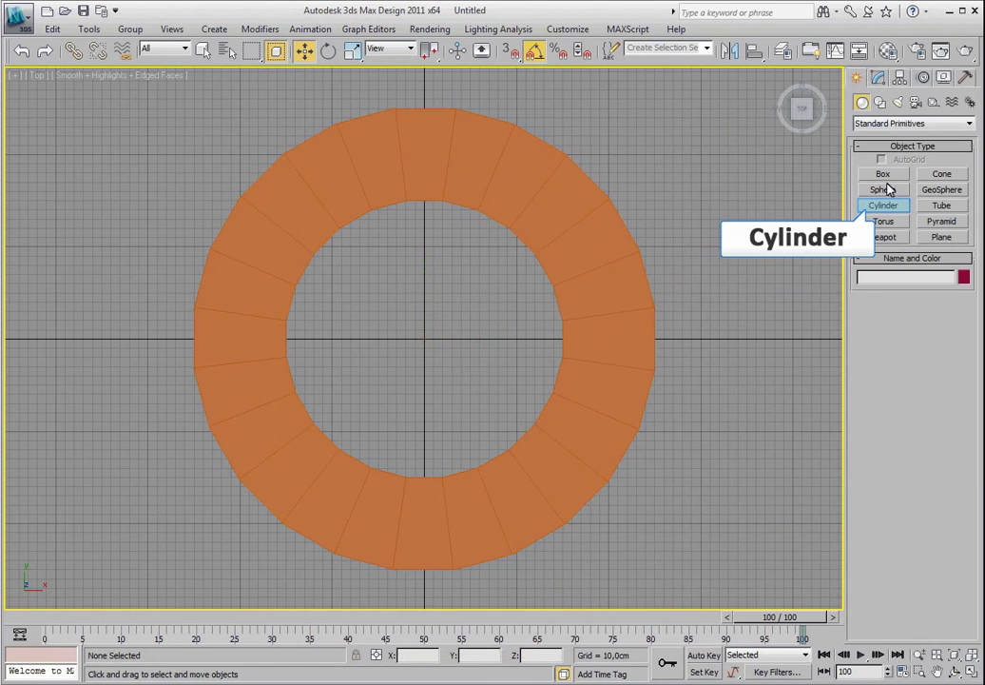
click(884, 206)
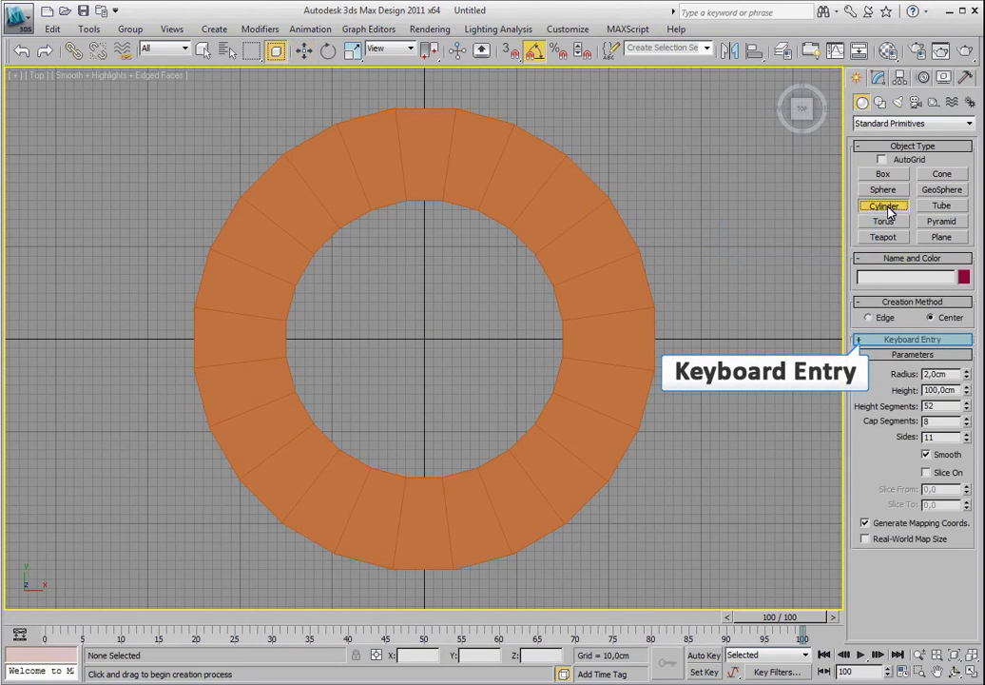
click(862, 340)
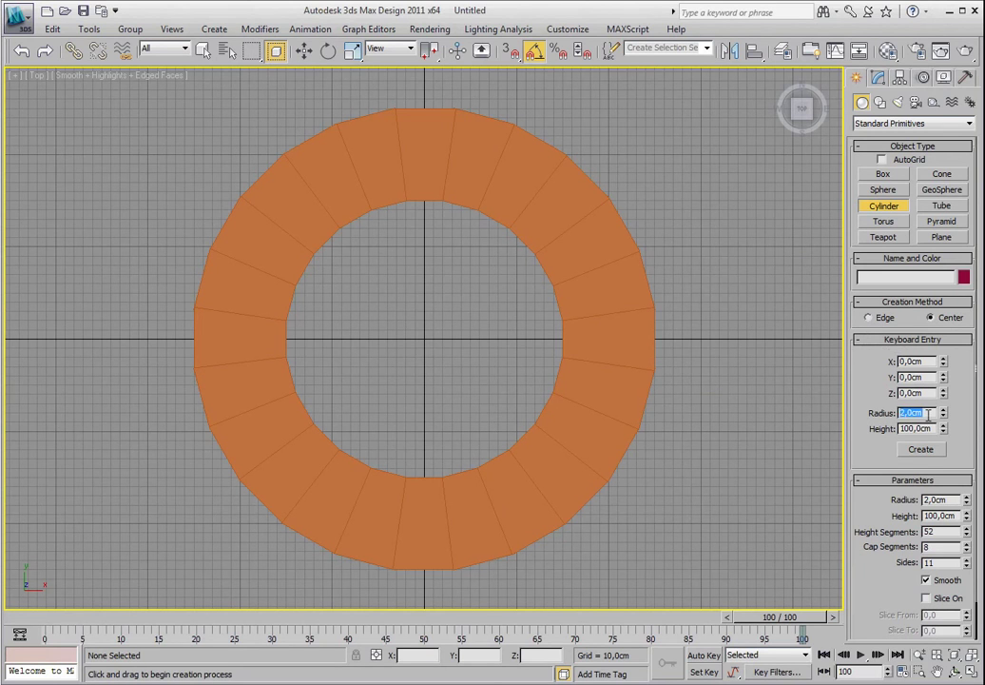
key(Tab)
text(75)
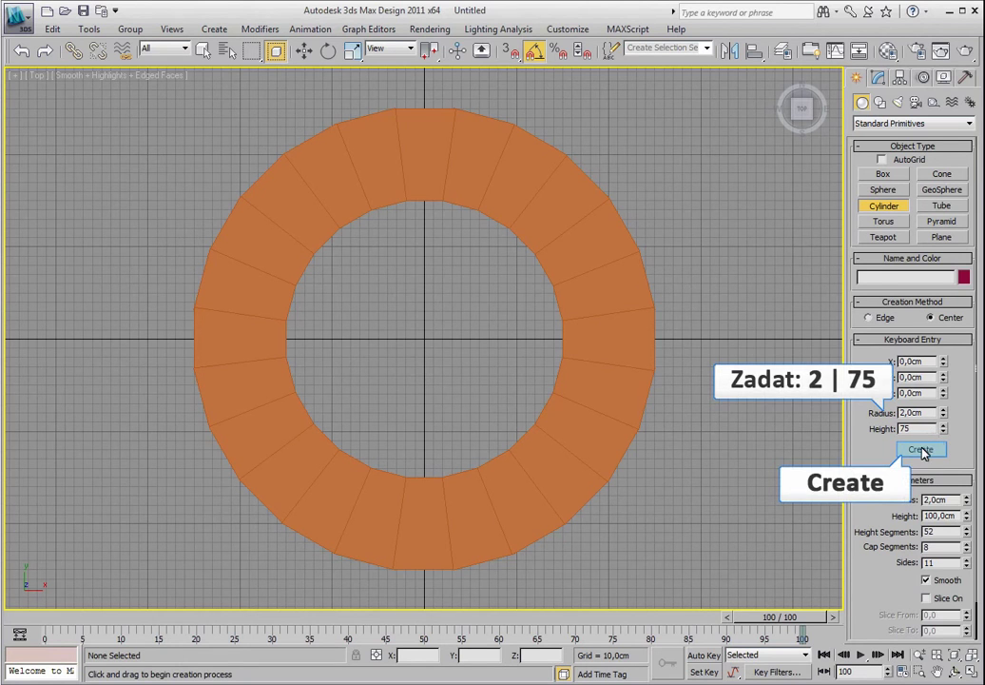
click(921, 450)
Move the railing post along the X axis to about 240 cm, near the outer edge of the treads
key(w)
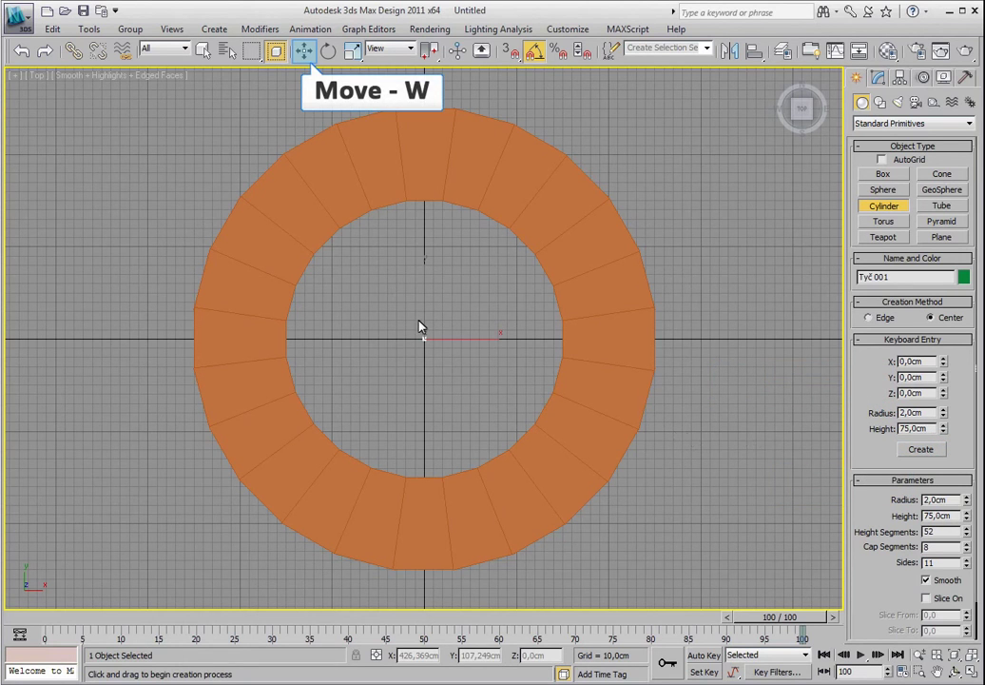
click(303, 50)
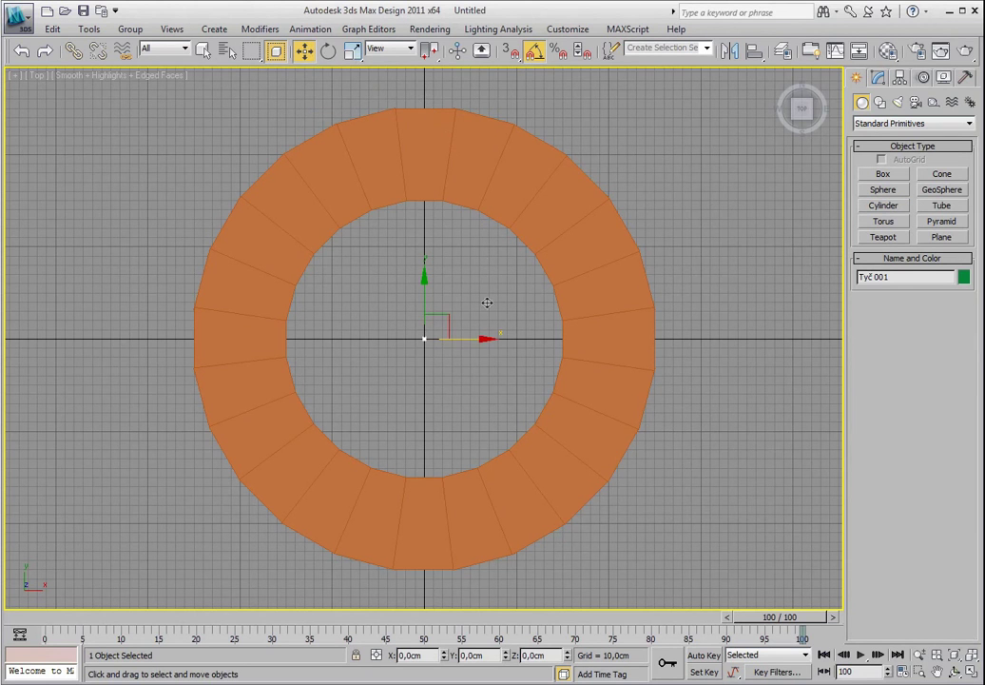
drag(485, 338, 708, 349)
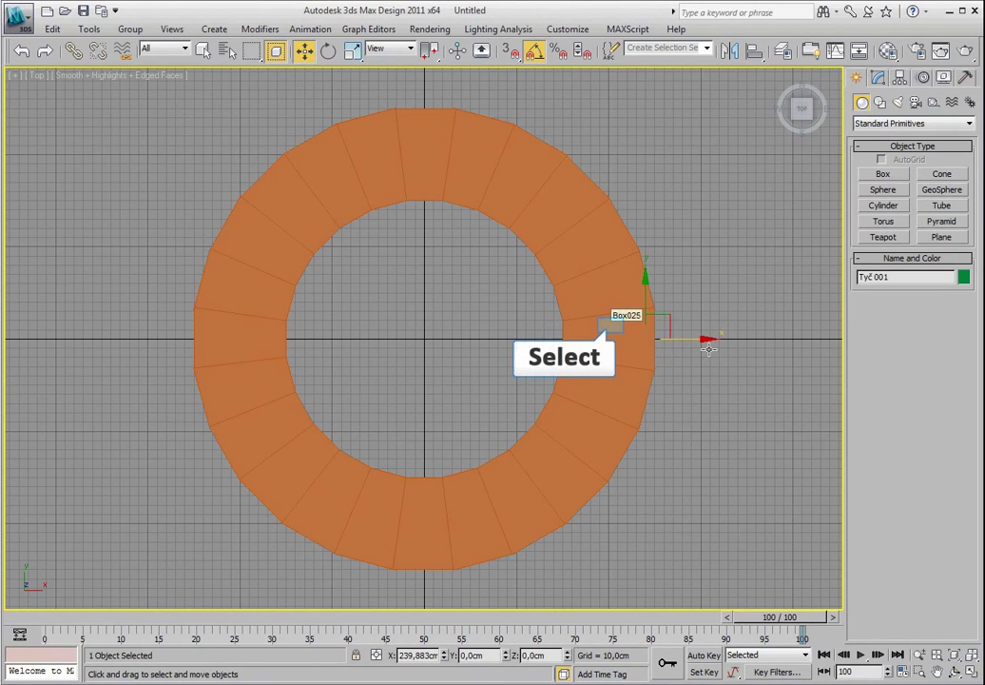
Hide the topmost tread above the post and display the Top viewport in Wireframe
click(613, 330)
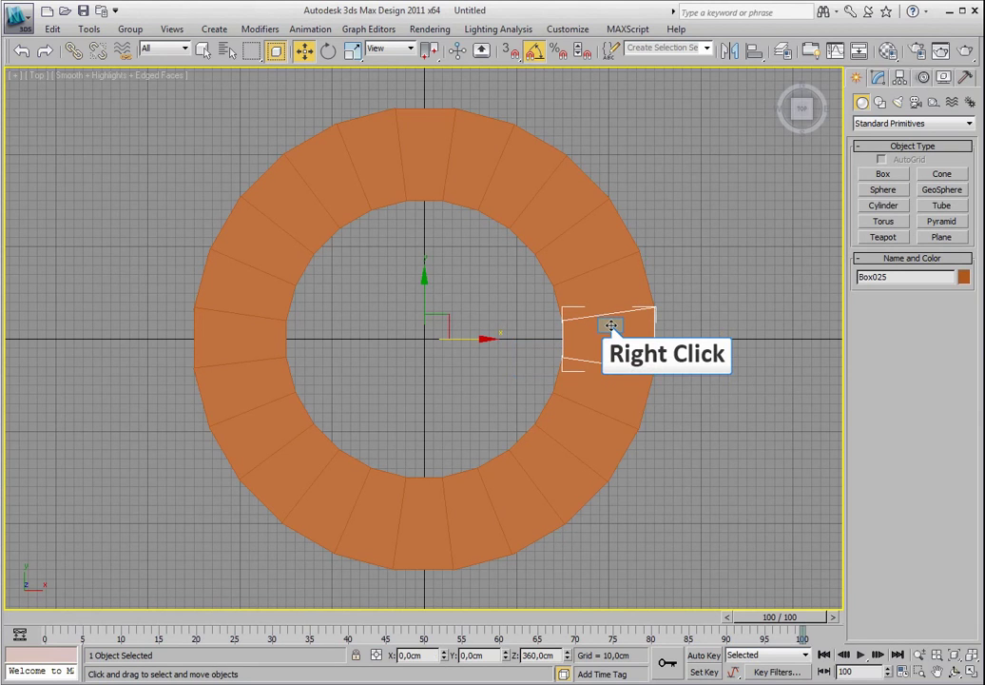
right_click(612, 328)
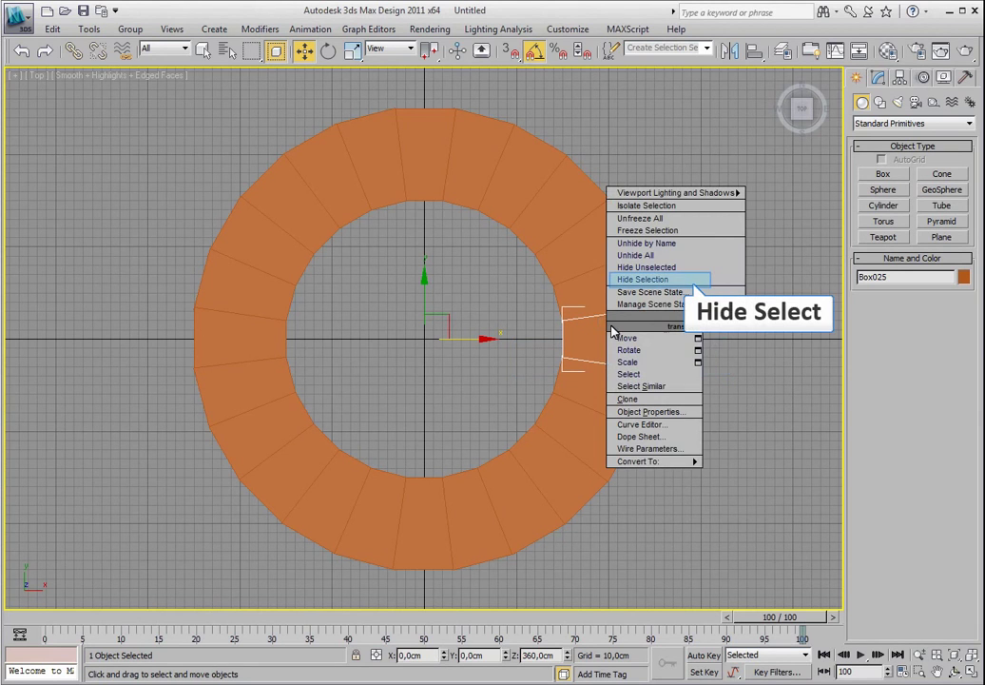
click(642, 279)
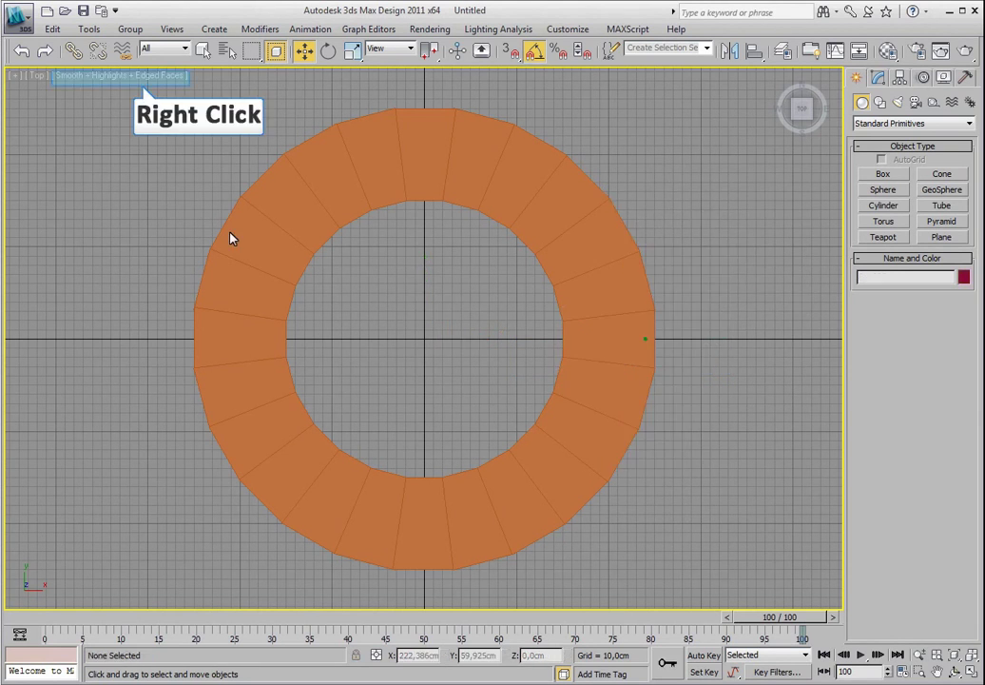
right_click(84, 76)
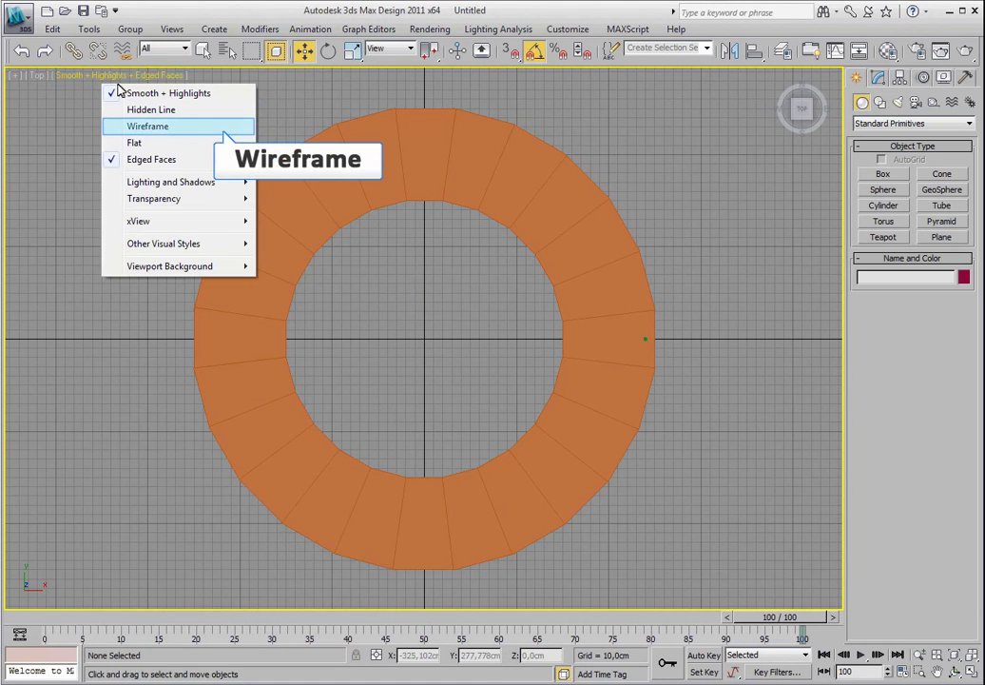
click(158, 126)
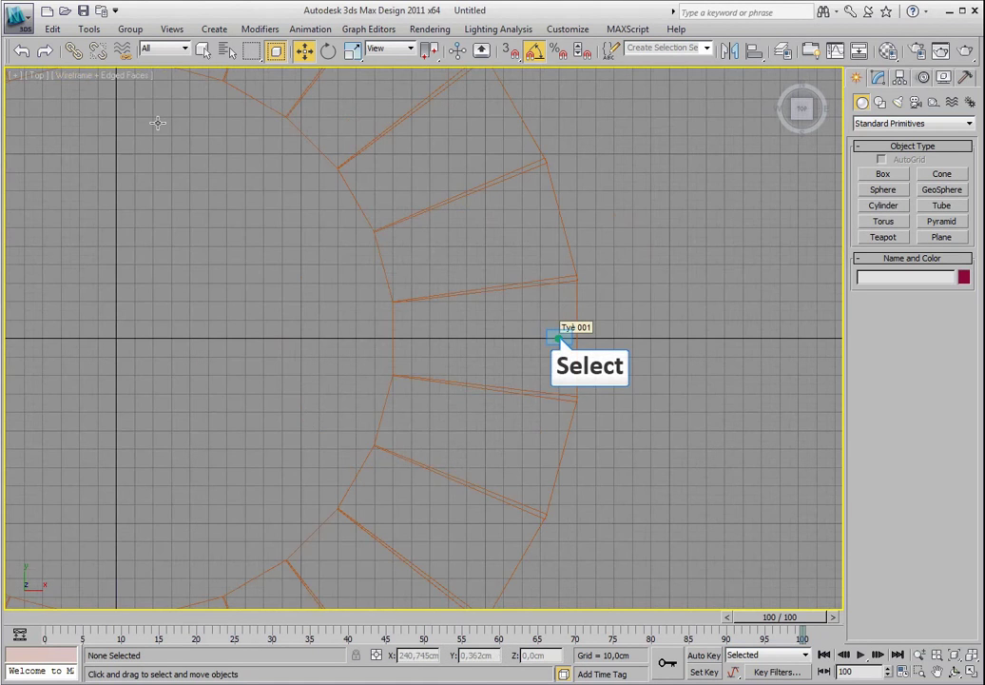
Move the post to X 245 cm, and place only its pivot at X 0
click(559, 338)
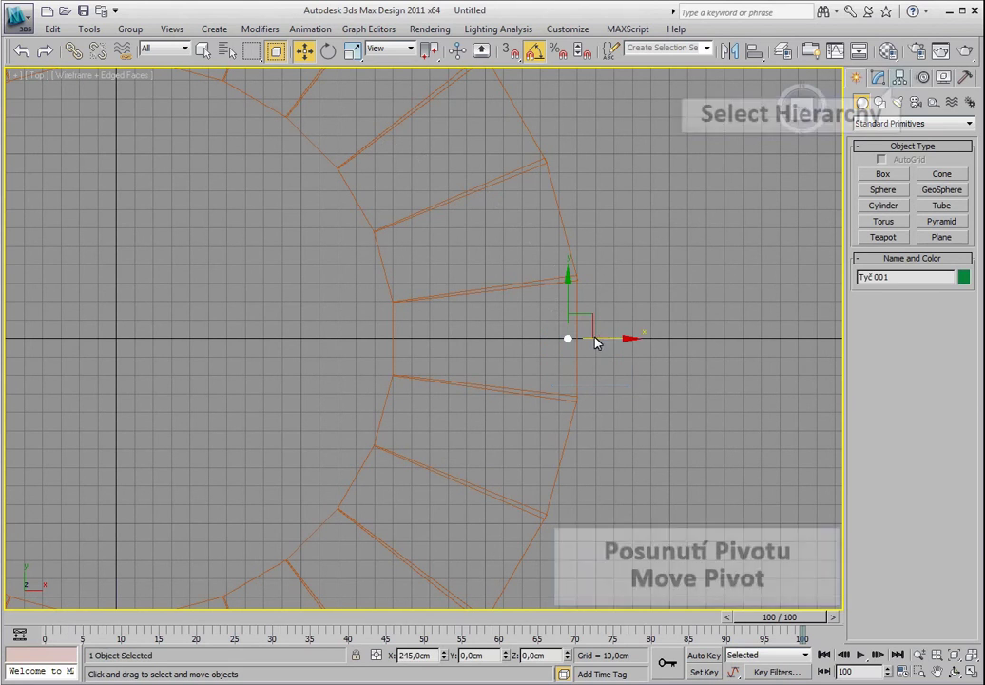
click(899, 80)
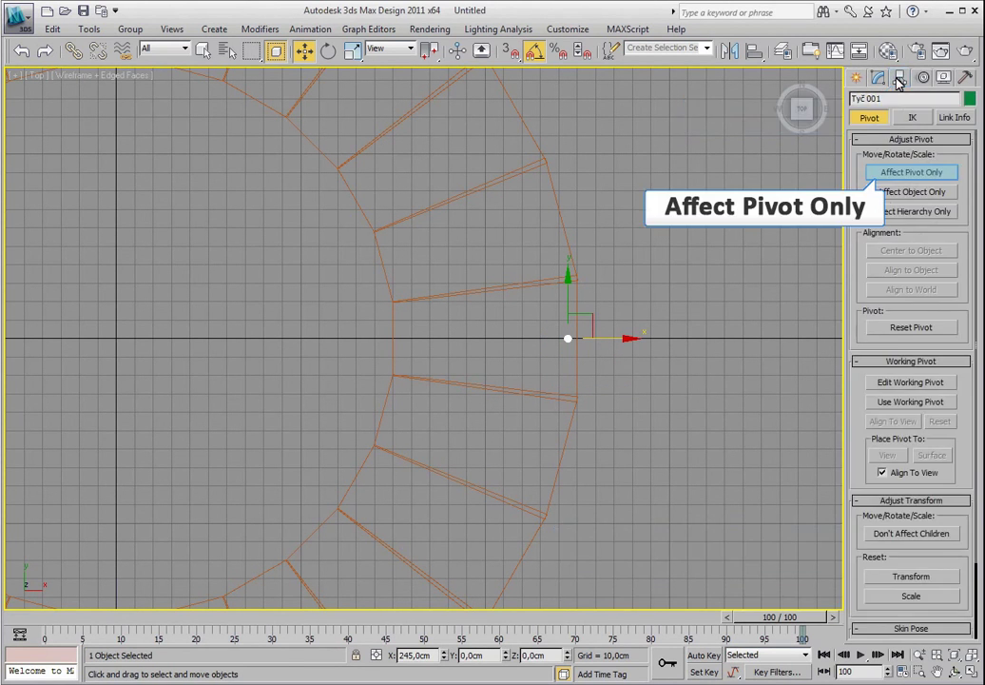
click(890, 173)
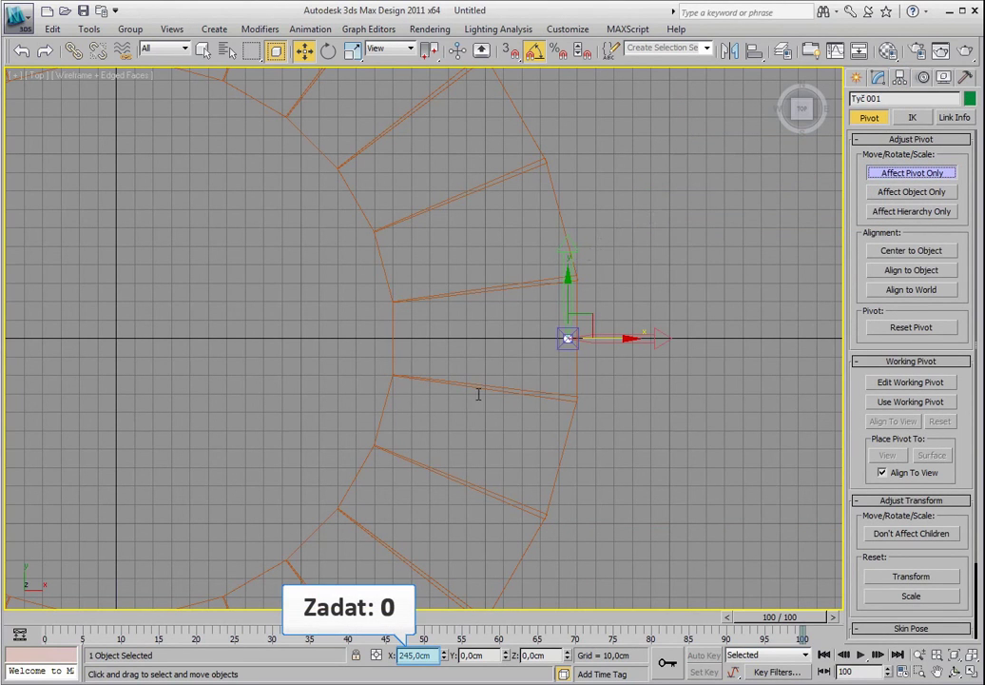
text(0)
key(Return)
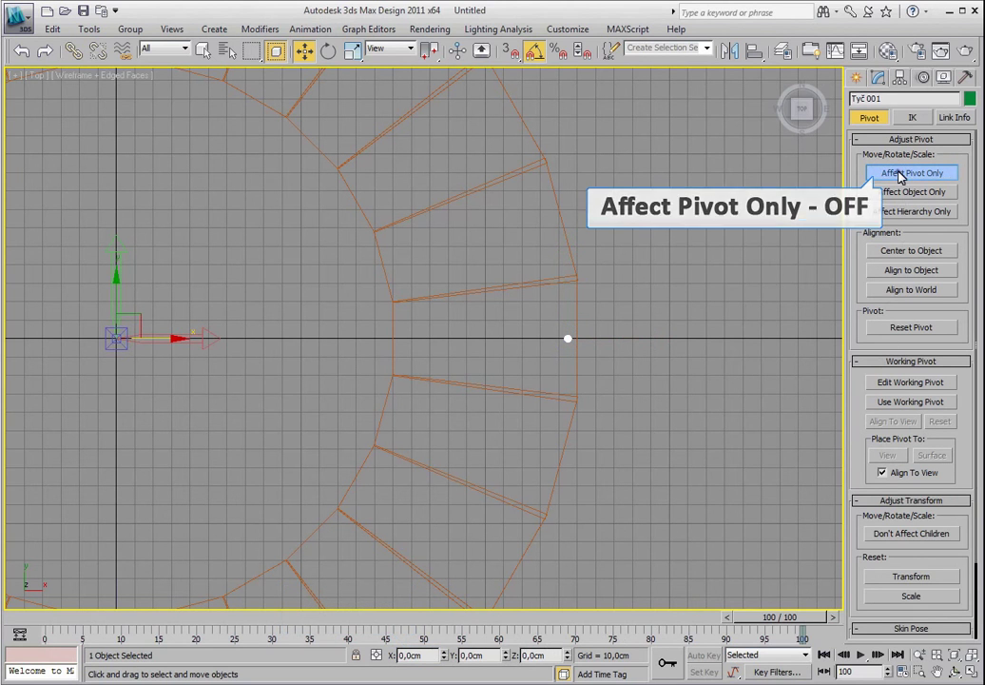
click(883, 172)
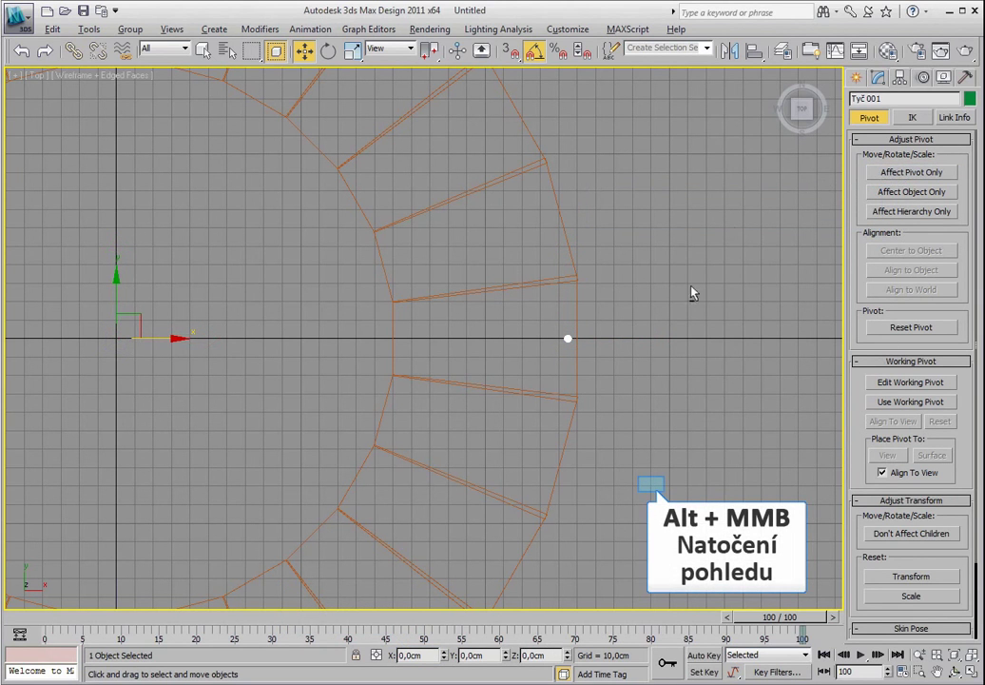
Switch the viewport shading back to Smooth + Highlights
mouse_move(651, 425)
alt+middle_down()
mouse_move(642, 480)
mouse_move(633, 417)
alt+middle_up()
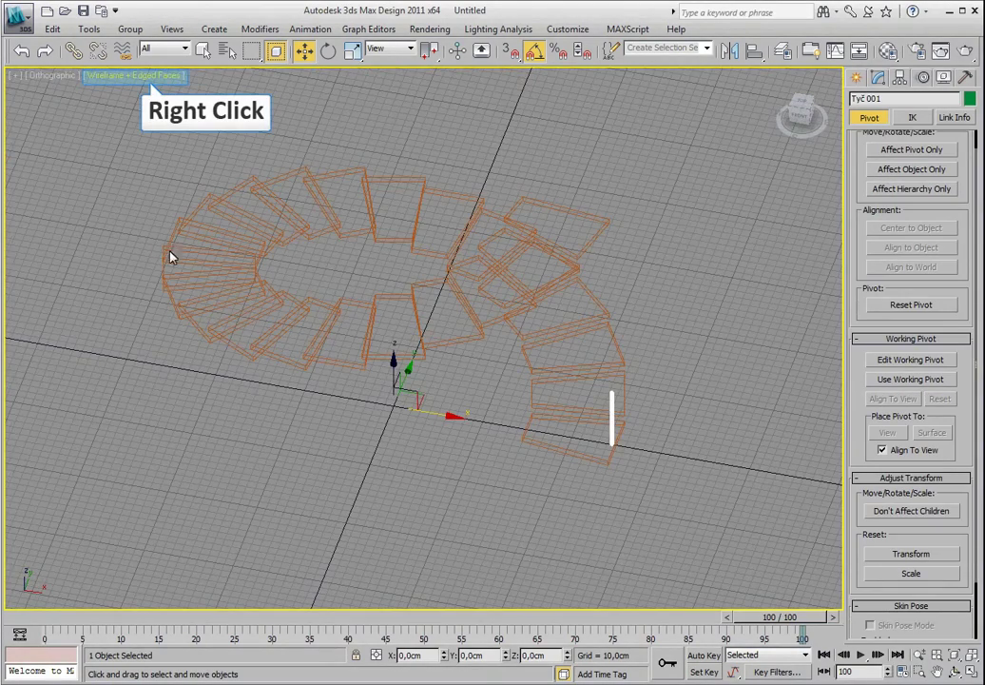
right_click(124, 77)
click(152, 92)
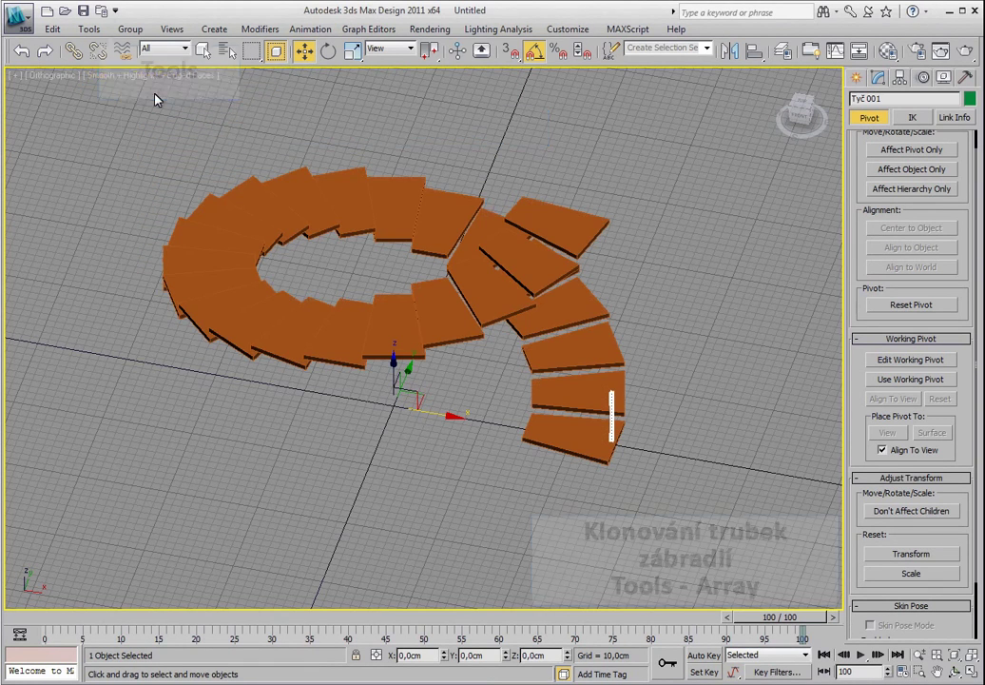
Array the post as 25 1D Instances with a 15 cm incremental Z move and 375° total Z rotation, previewing before generating
click(86, 29)
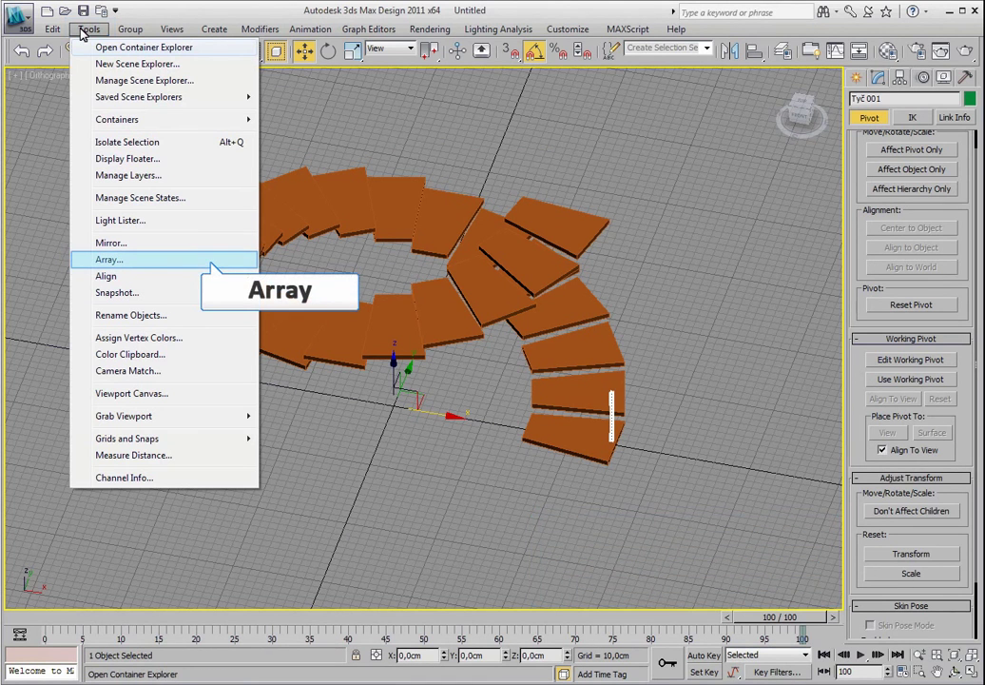
click(136, 260)
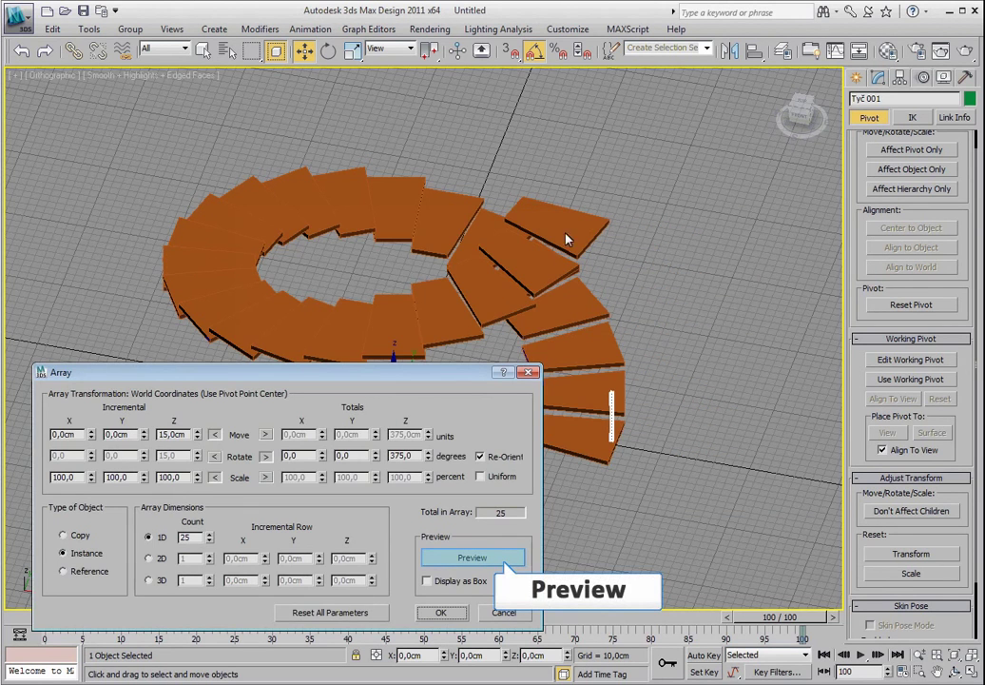
click(467, 560)
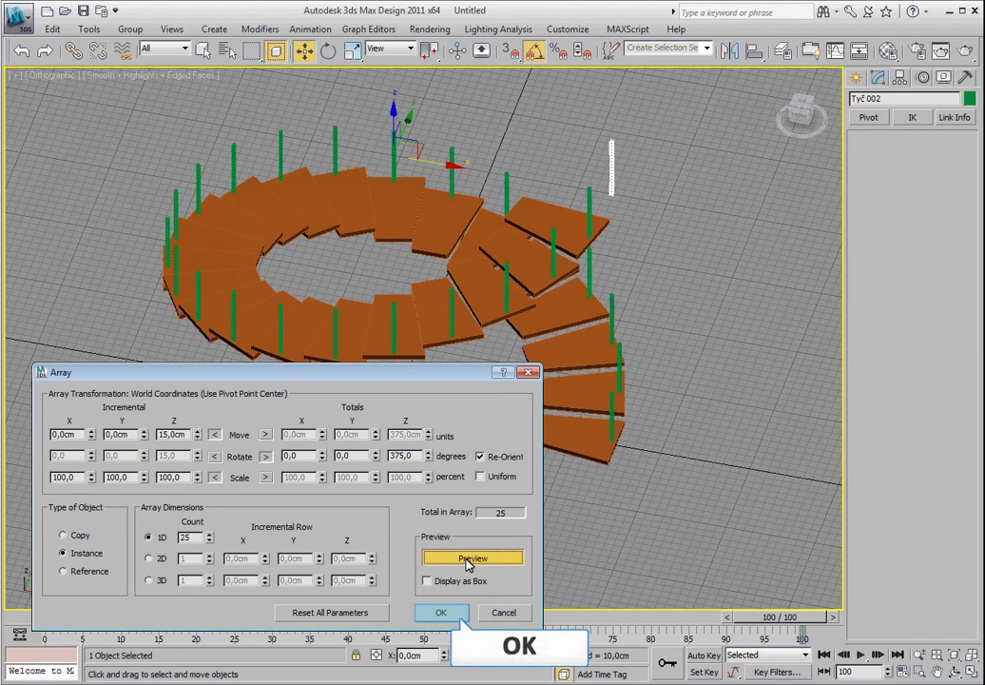
click(441, 613)
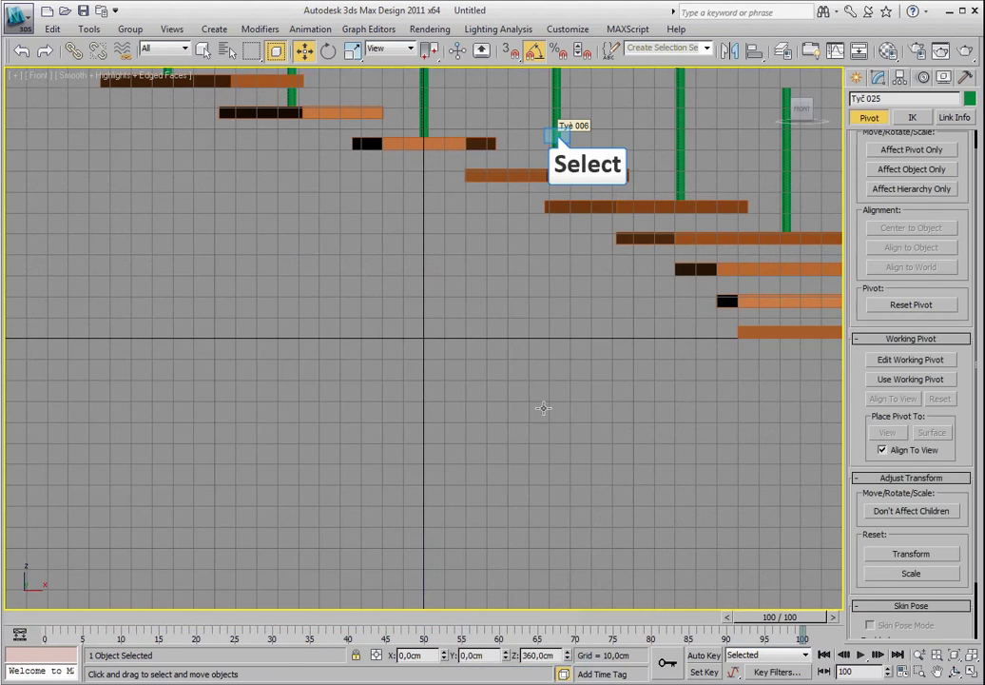
Select all 25 railing posts by name and raise them slightly so their bases sit on the treads
click(555, 136)
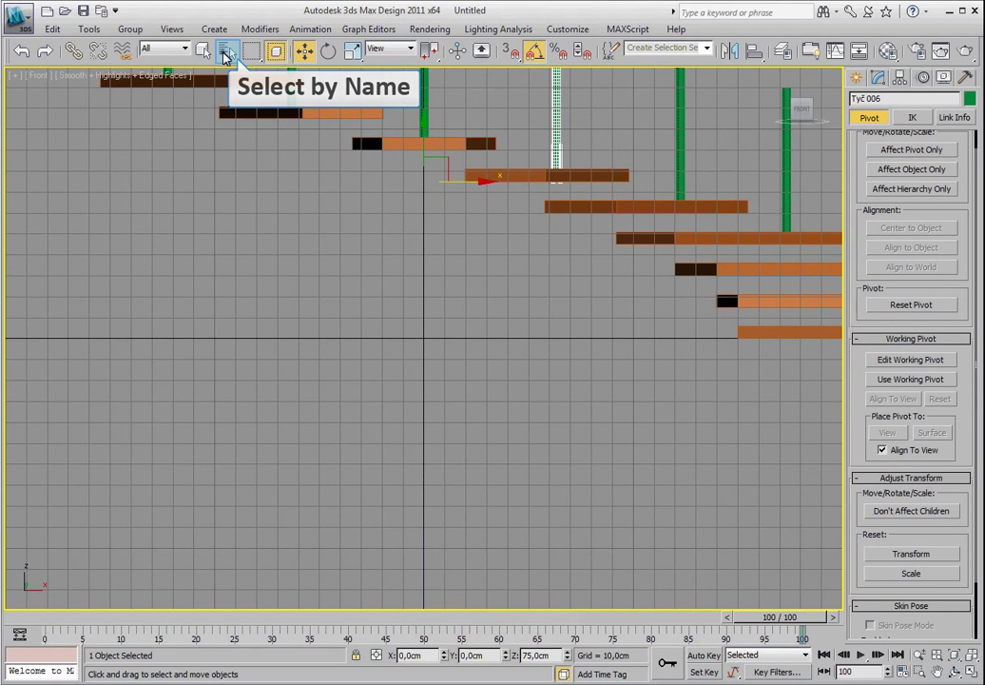
click(226, 52)
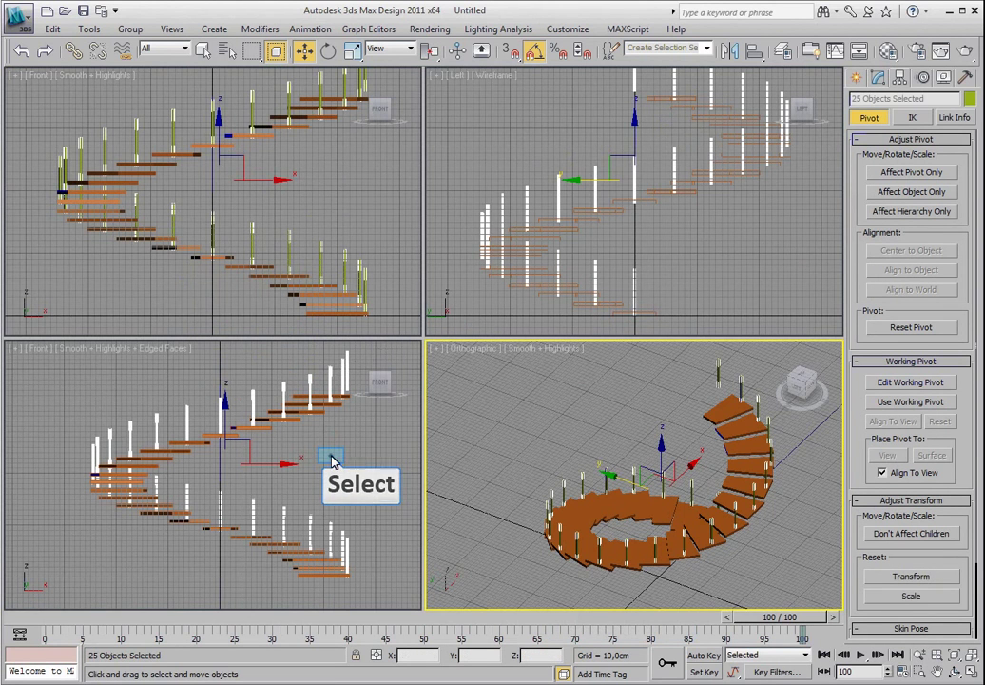
click(225, 400)
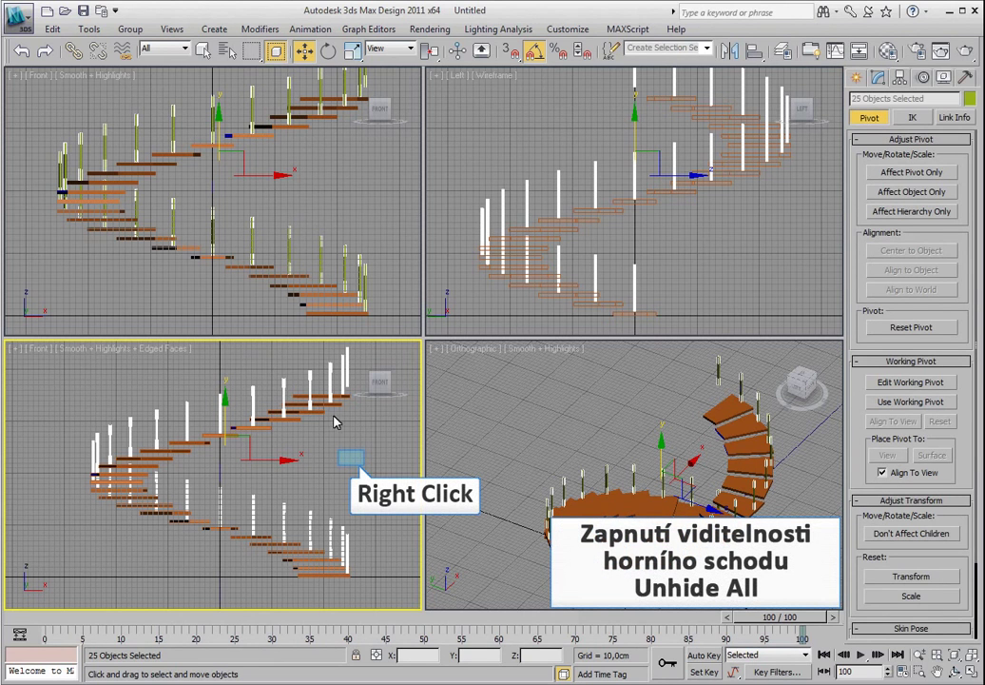
Unhide all hidden objects to bring back the topmost tread
right_click(350, 455)
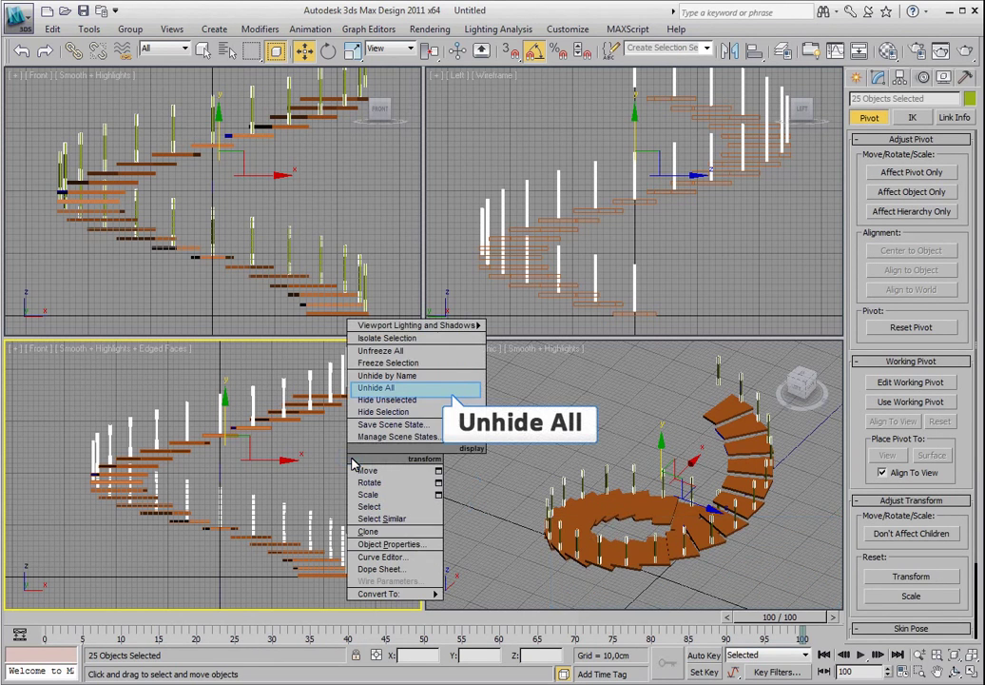
click(368, 390)
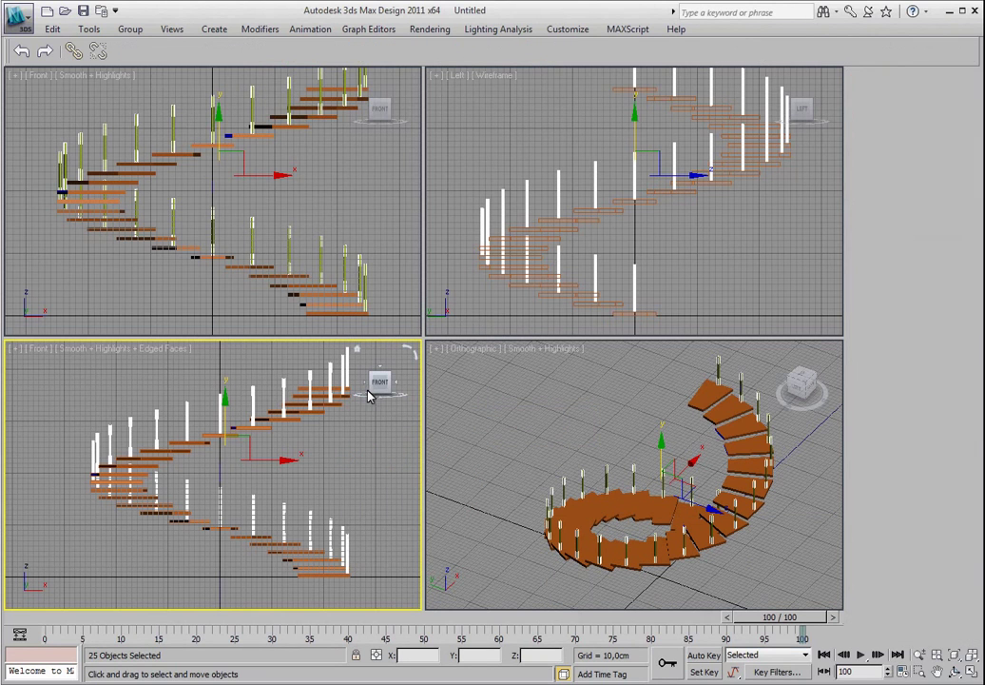